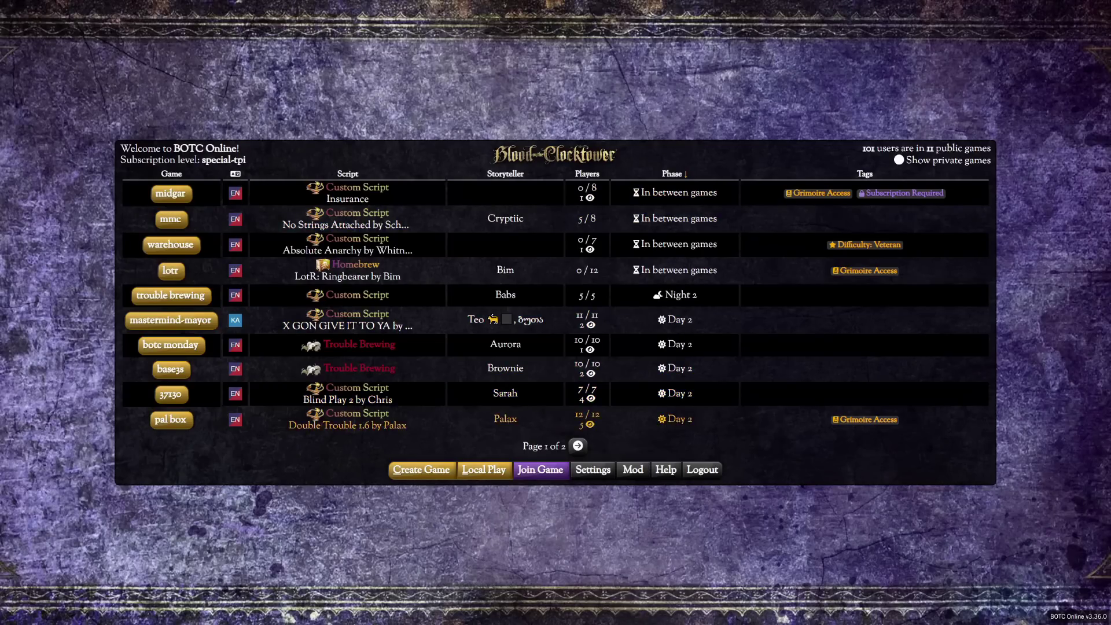
Browse the public games list, then start setting up a new game session
{"action": "left_click", "coordinate": [578, 446]}
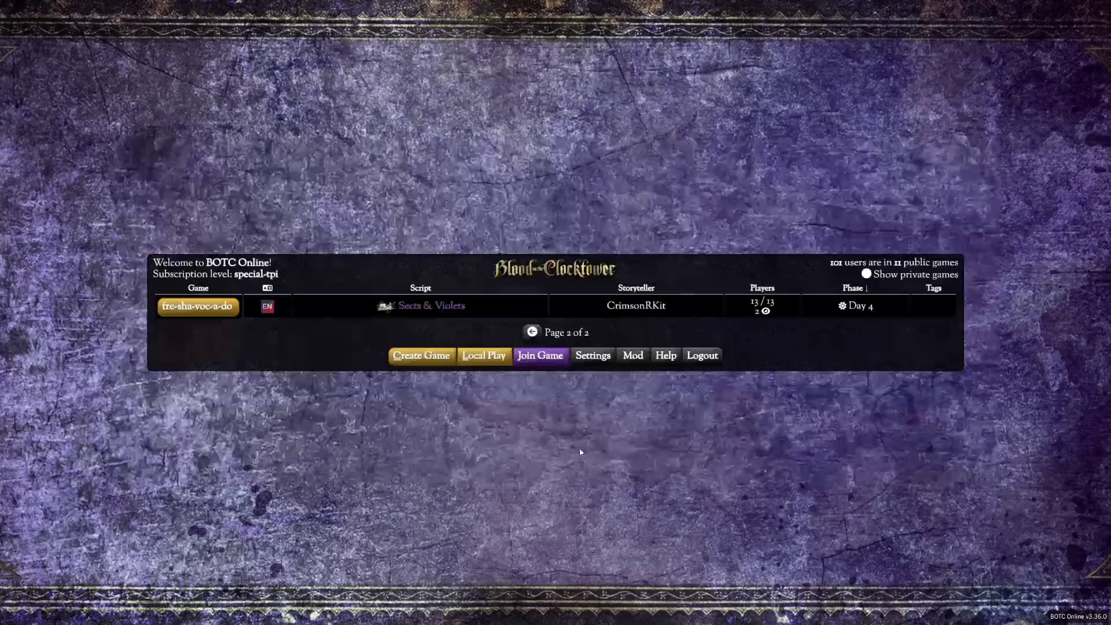
{"action": "left_click", "coordinate": [532, 333]}
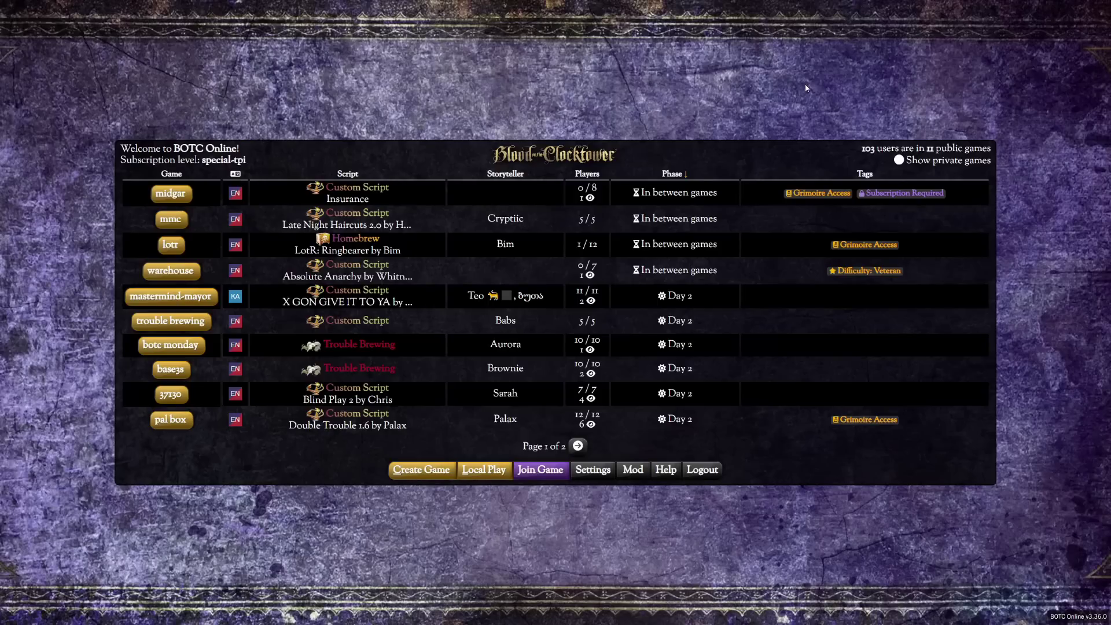
{"action": "left_click", "coordinate": [430, 474]}
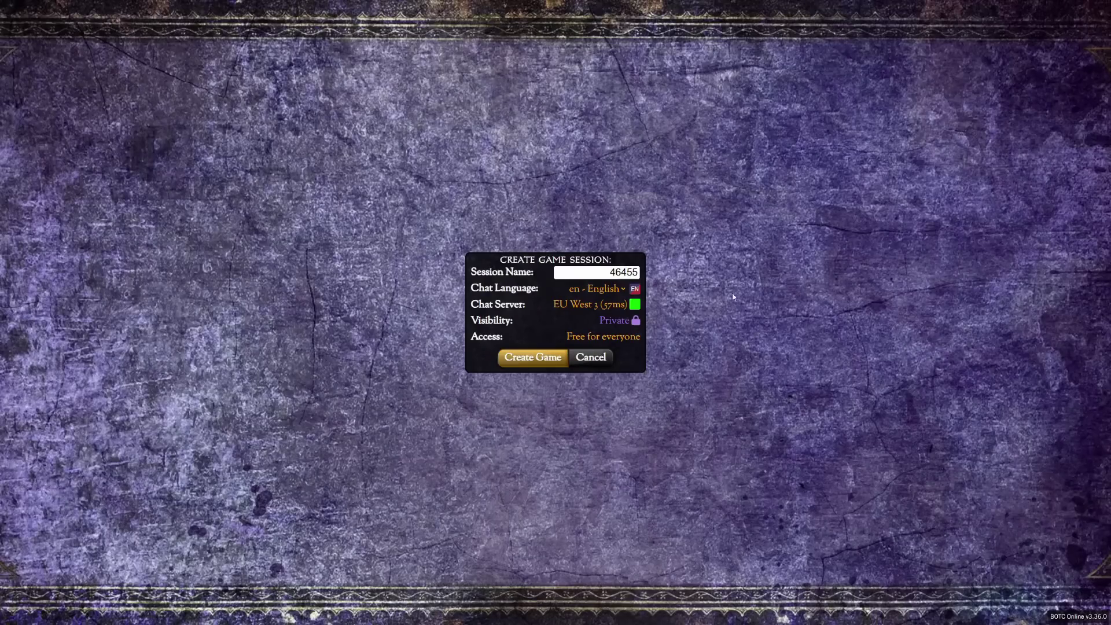
Keep the suggested session name unchanged and create the private game session
{"action": "left_click", "coordinate": [613, 273]}
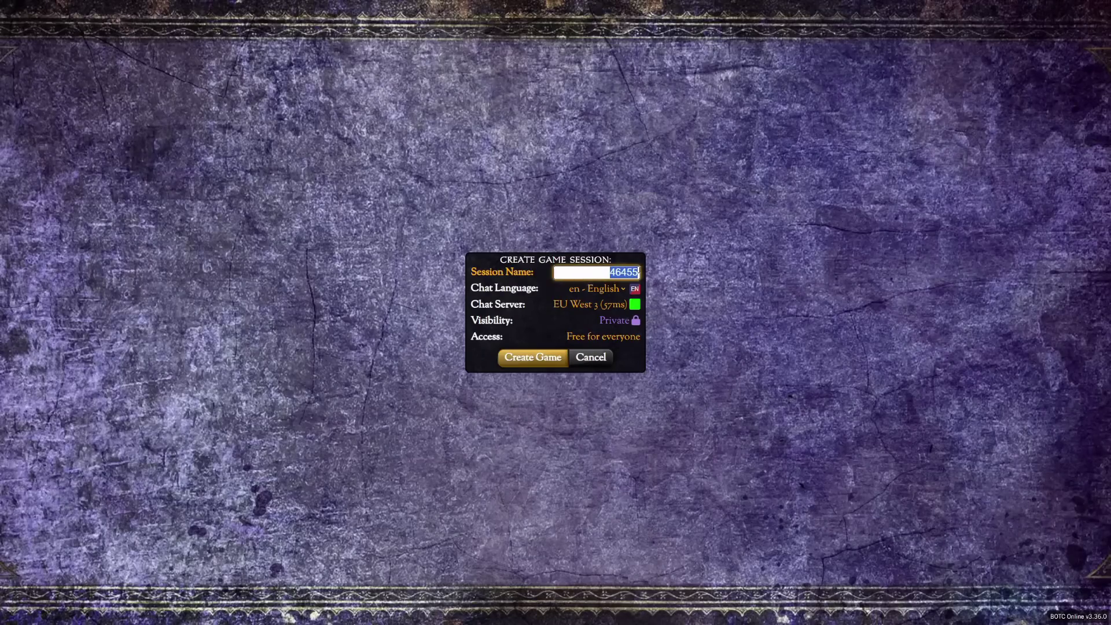
{"action": "double_click", "coordinate": [639, 272]}
{"action": "left_click", "coordinate": [638, 272]}
{"action": "left_click_drag", "start_coordinate": [639, 273], "coordinate": [634, 273]}
{"action": "double_click", "coordinate": [634, 273]}
{"action": "left_click", "coordinate": [772, 234]}
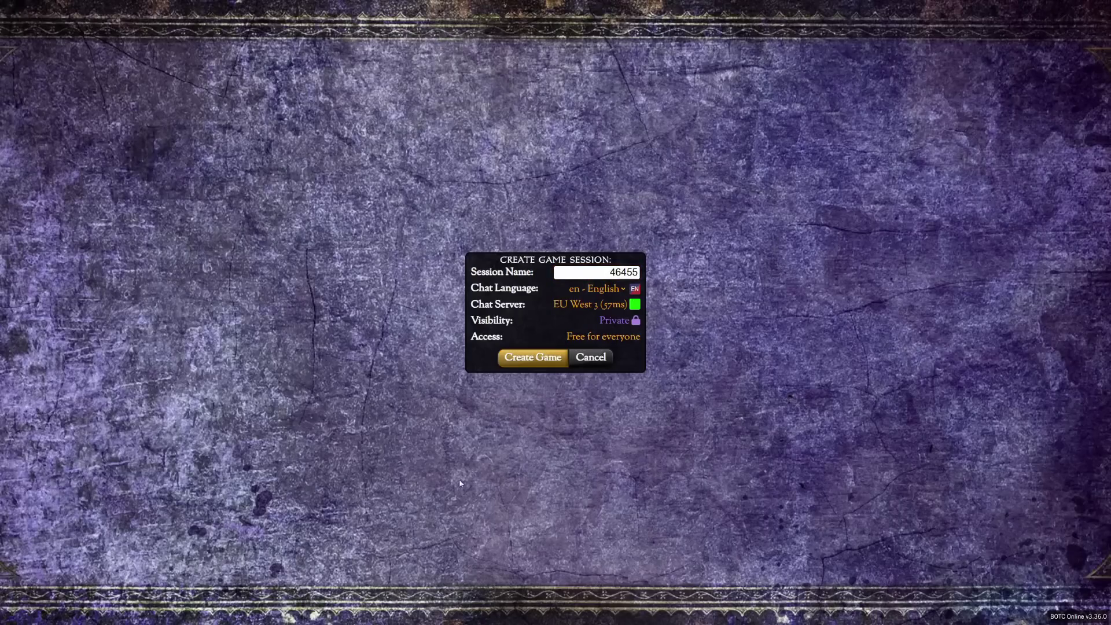
{"action": "left_click", "coordinate": [531, 357]}
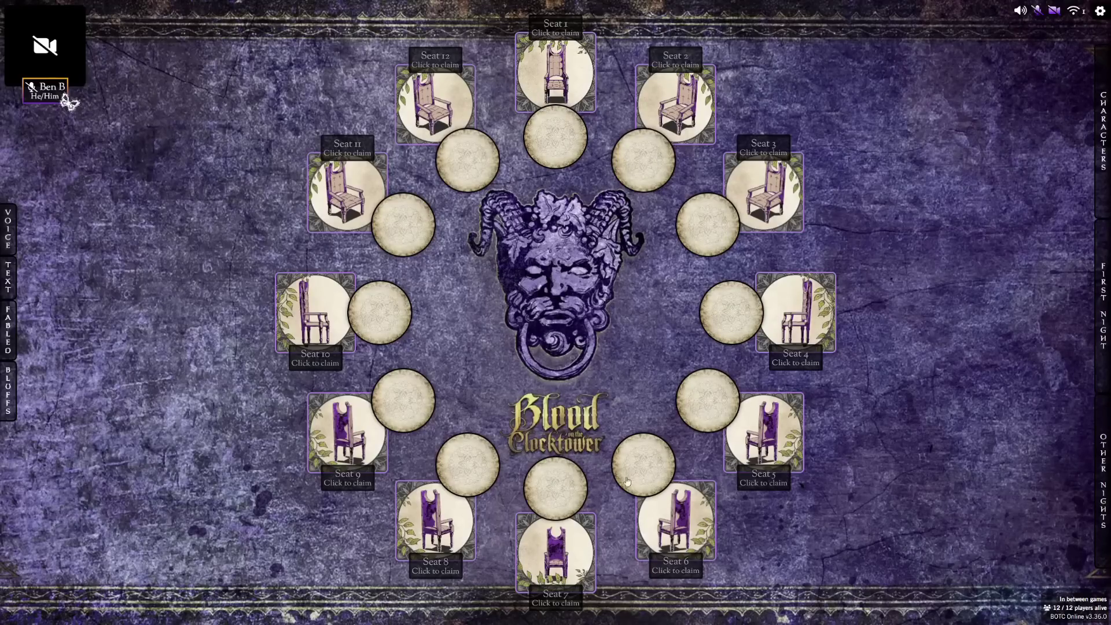
Copy the session name from the session details panel, then unmute the microphone
{"action": "left_click", "coordinate": [1075, 14]}
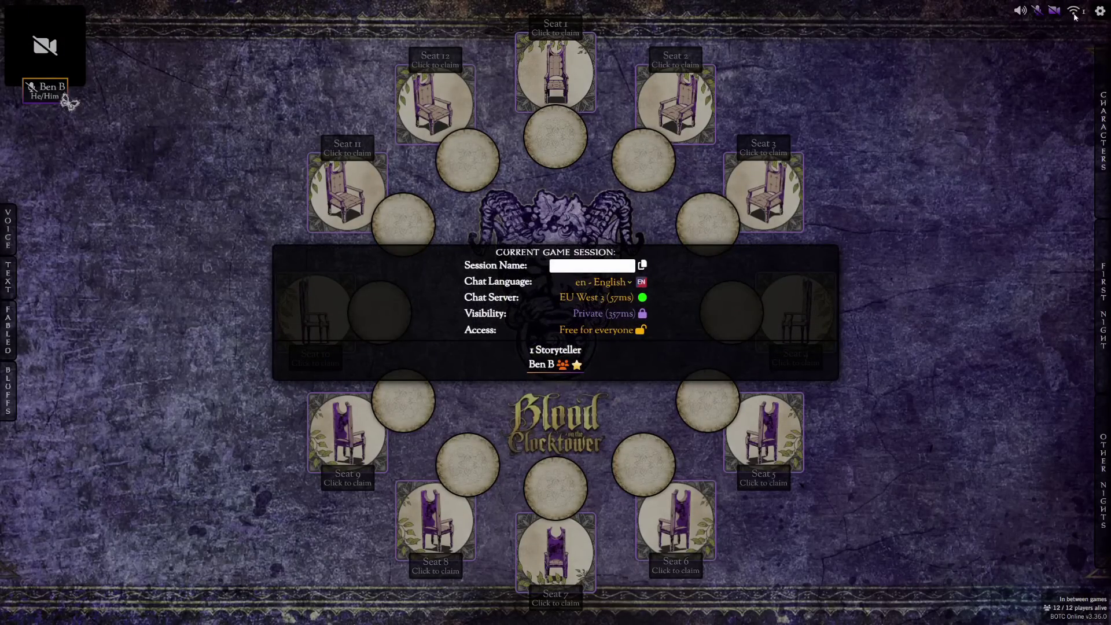
{"action": "mouse_move", "coordinate": [590, 266]}
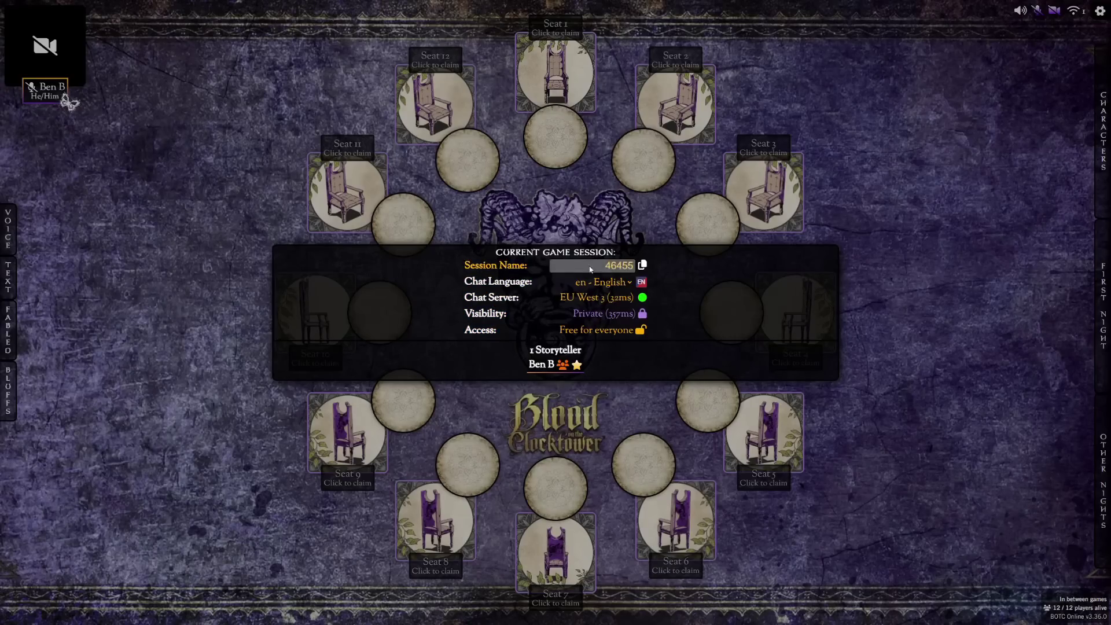
{"action": "left_click", "coordinate": [643, 266]}
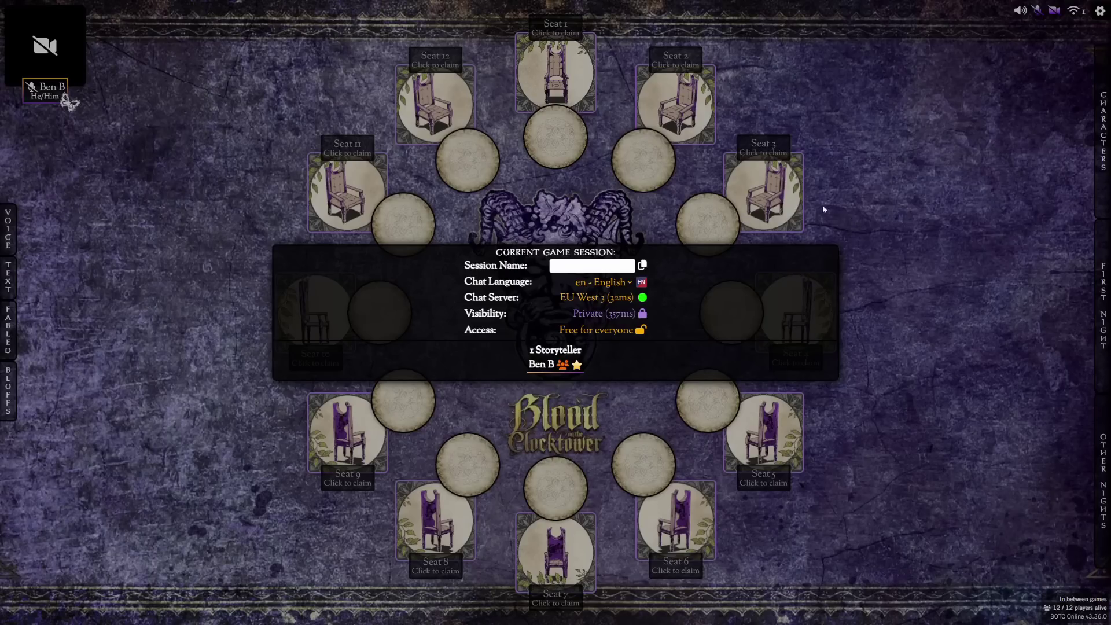
{"action": "left_click", "coordinate": [963, 183]}
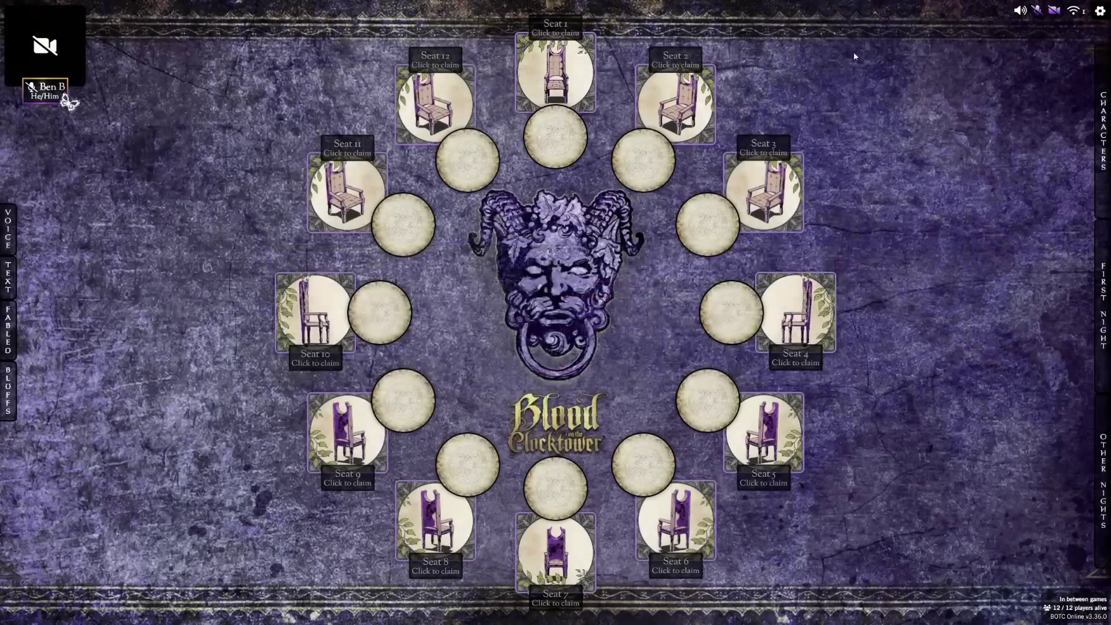
{"action": "left_click", "coordinate": [1039, 13]}
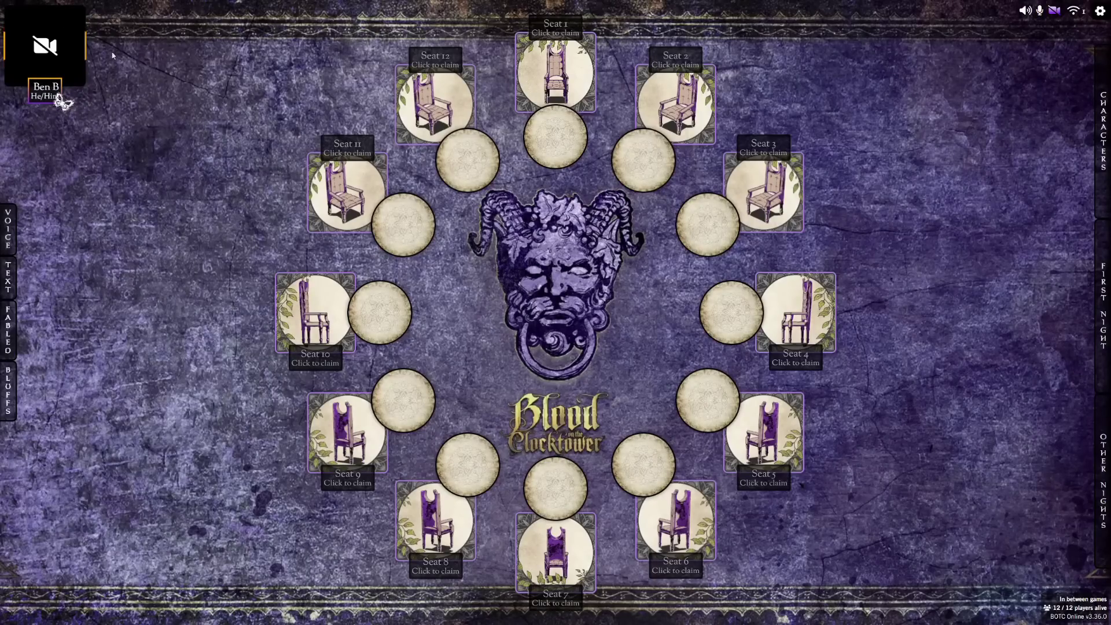
Switch the webcam on with sound and microphone muted, then bring up App Settings
{"action": "left_click", "coordinate": [1055, 12]}
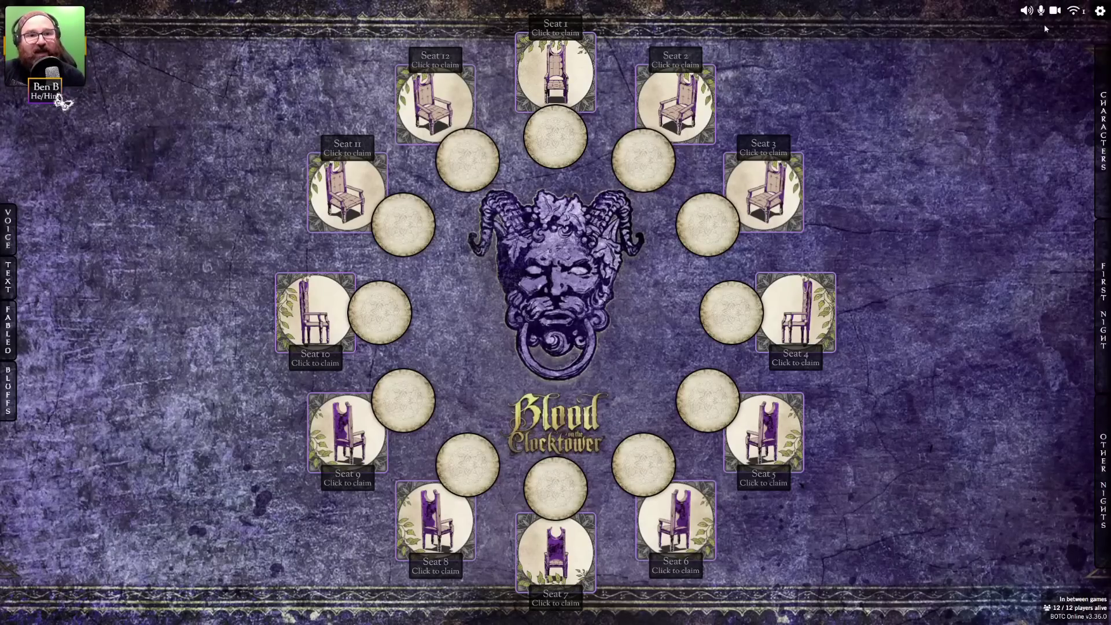
{"action": "left_click", "coordinate": [1027, 11]}
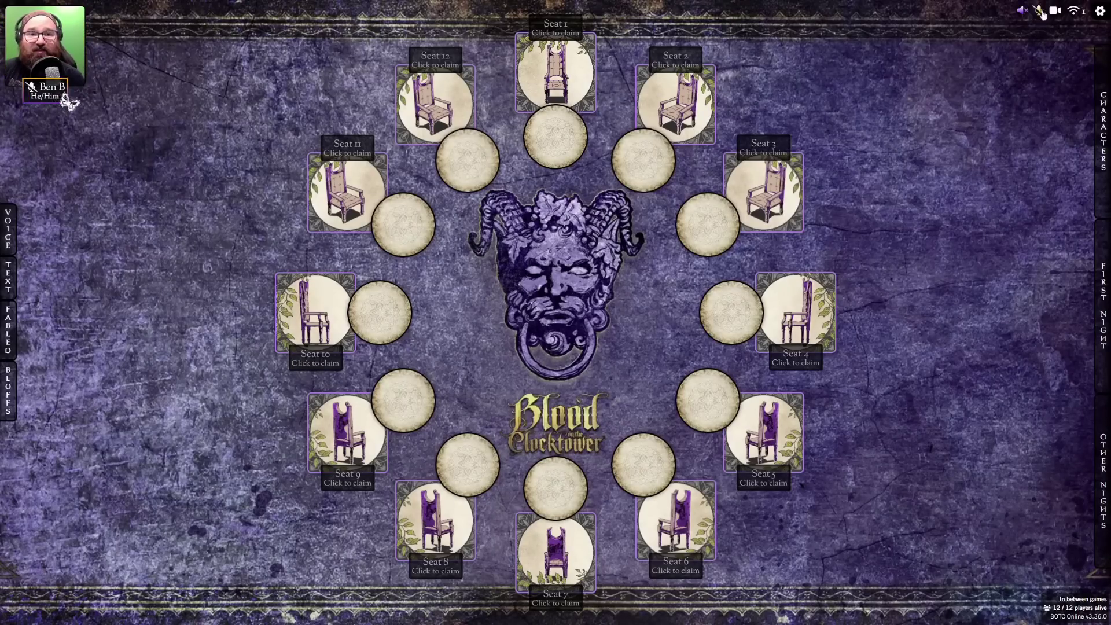
{"action": "left_click", "coordinate": [1055, 11]}
{"action": "left_click", "coordinate": [1054, 11]}
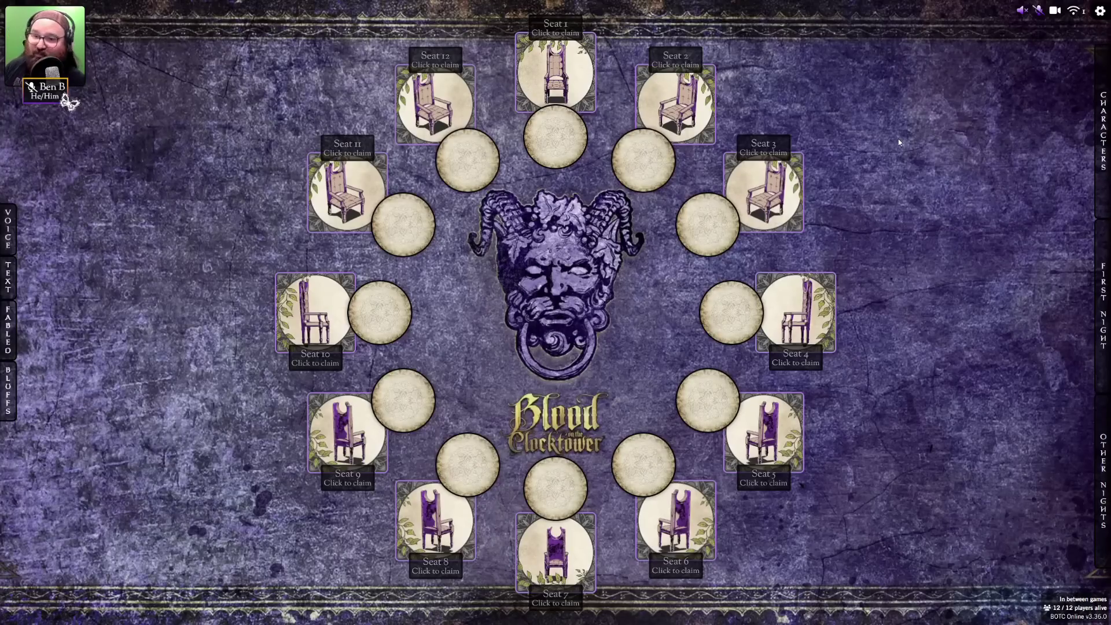
{"action": "key", "text": "Escape"}
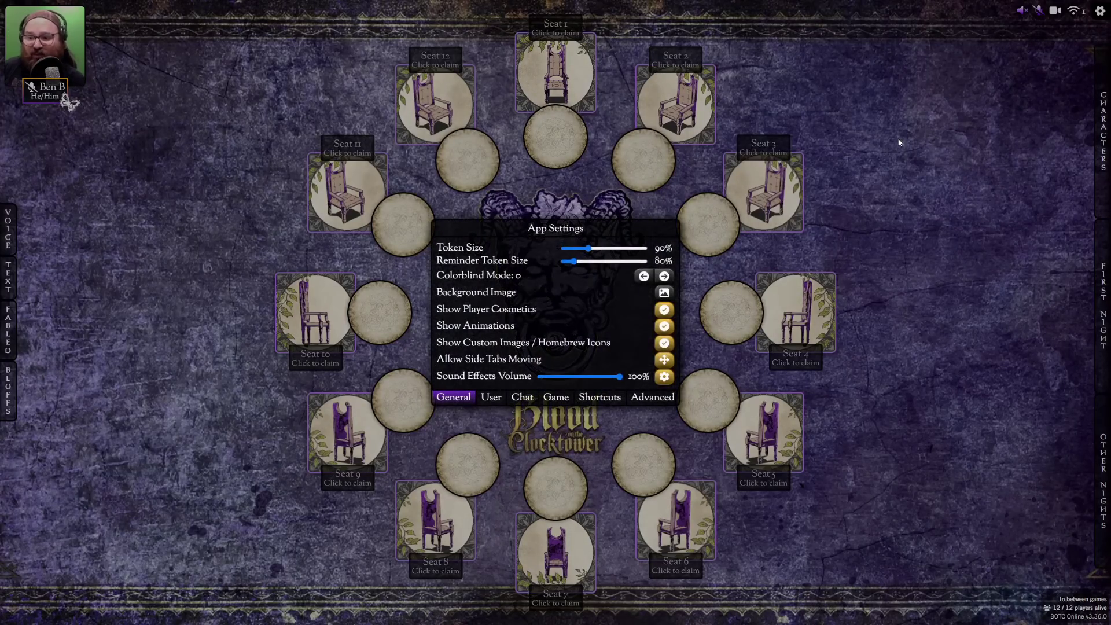
Review the microphone and camera settings, then show the X Gon Give It To Ya by TPX character sheet
{"action": "left_click", "coordinate": [529, 399]}
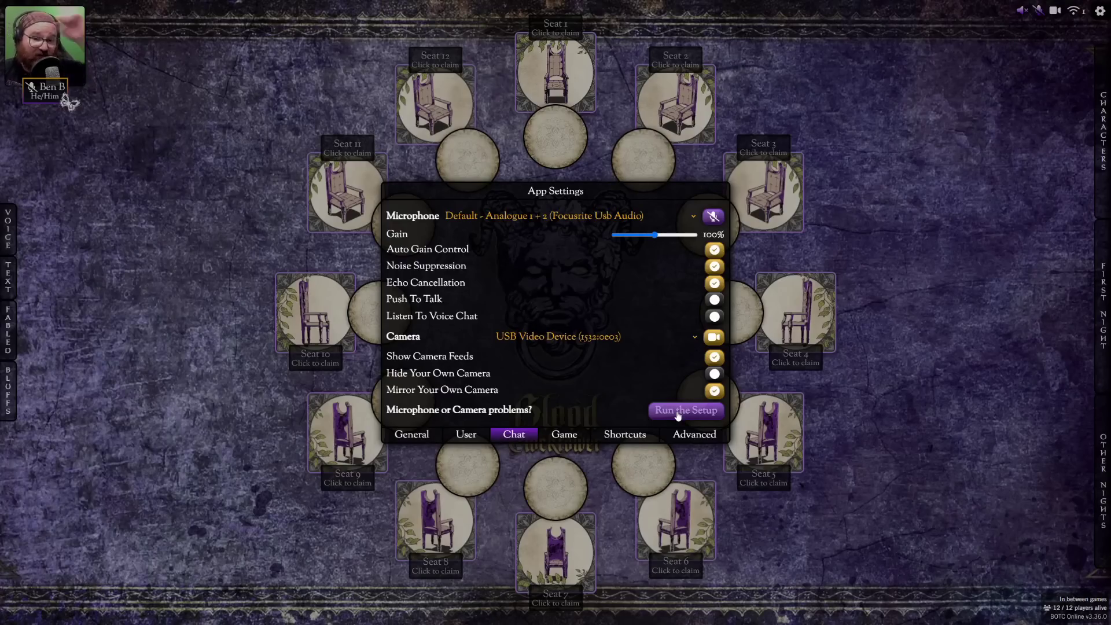
{"action": "key", "text": "Escape"}
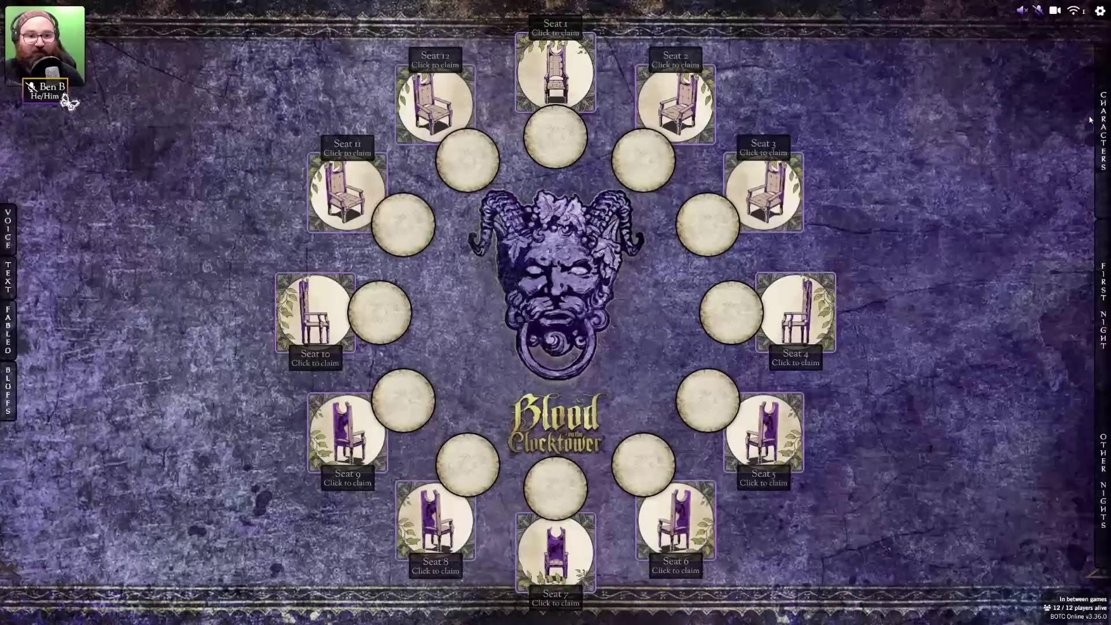
{"action": "mouse_move", "coordinate": [1101, 128]}
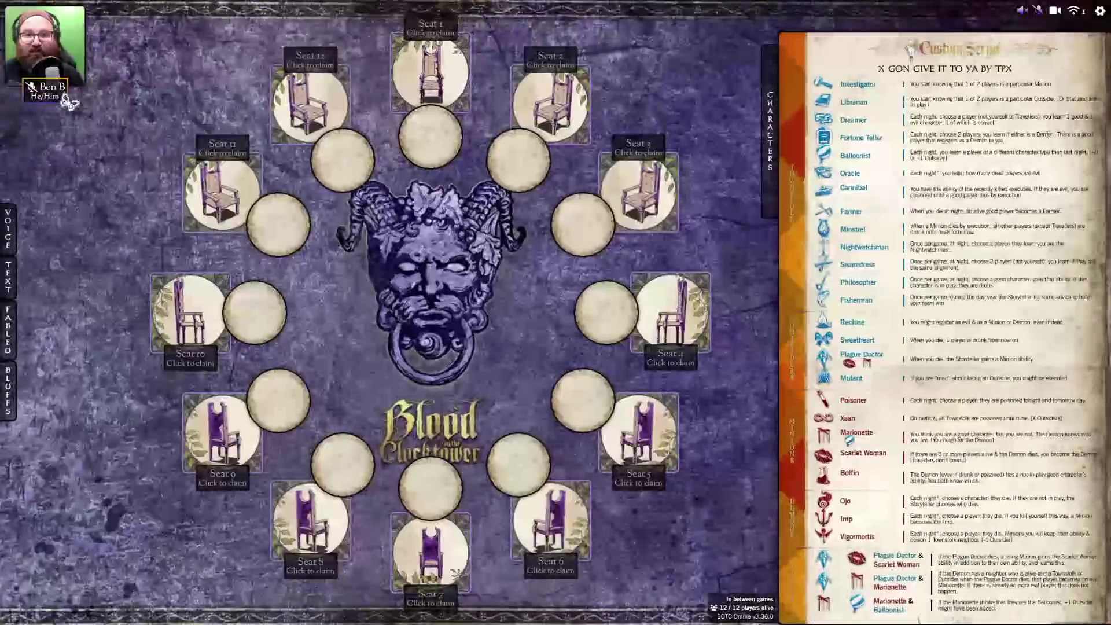
Scroll the character sheet and review the first-night and other-nights wake orders before closing them
{"action": "scroll", "coordinate": [1001, 215], "scroll_direction": "up", "scroll_amount": 1}
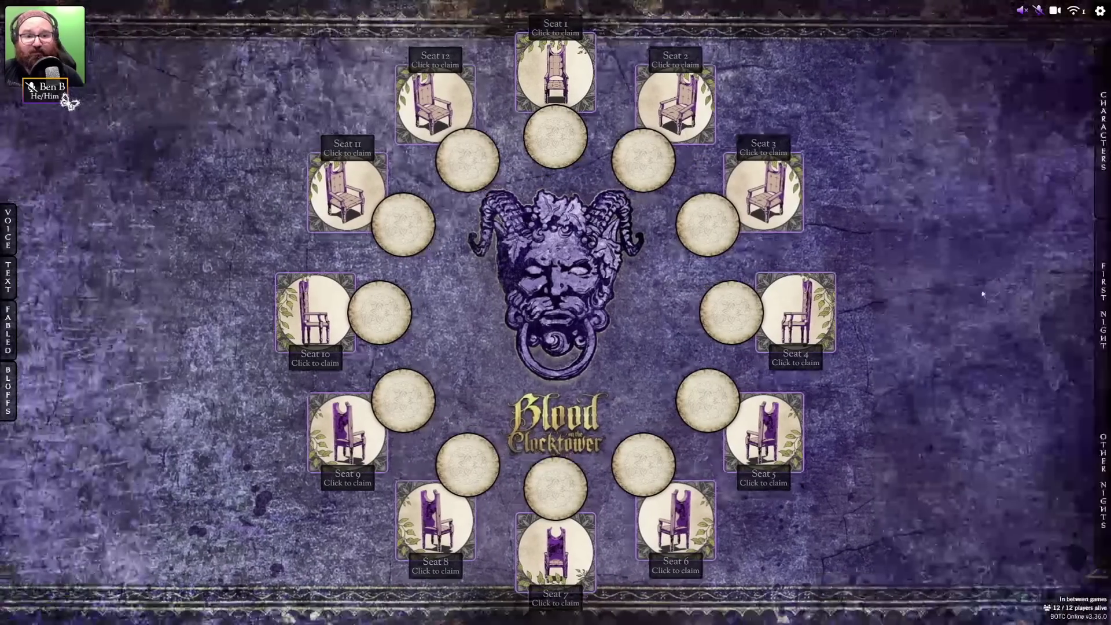
{"action": "mouse_move", "coordinate": [1103, 301]}
{"action": "mouse_move", "coordinate": [1070, 293]}
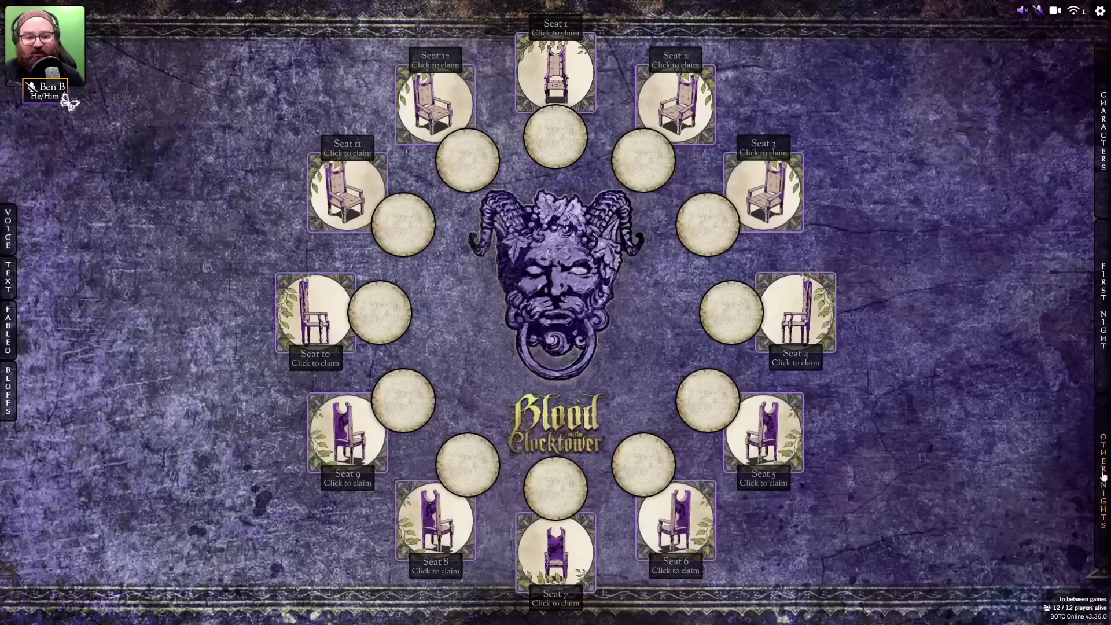
{"action": "mouse_move", "coordinate": [1088, 474]}
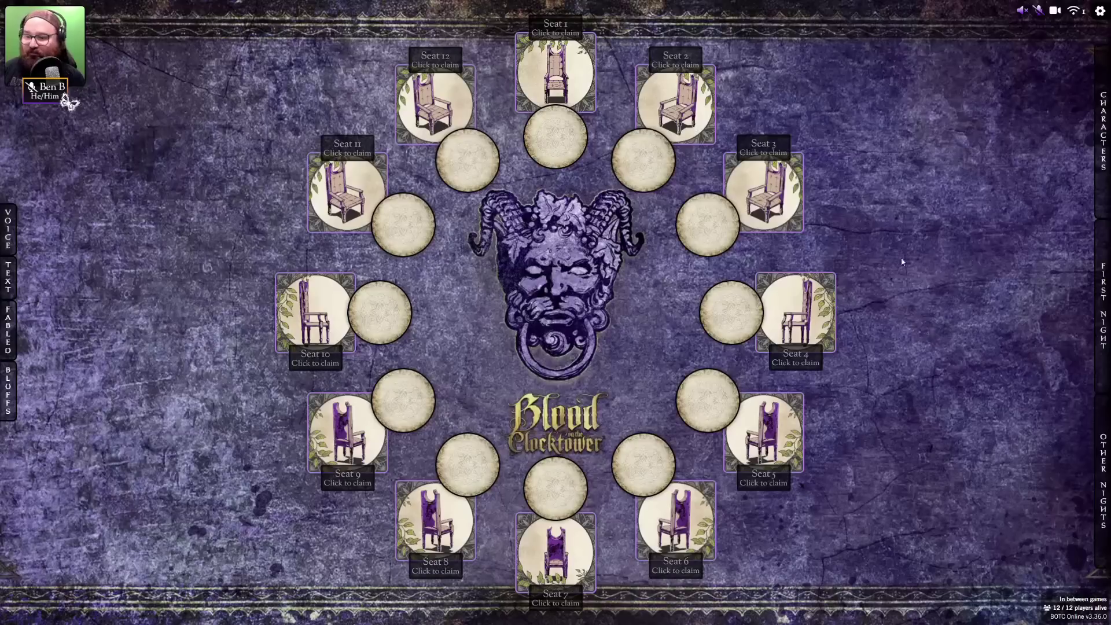
Join the Cathedral voice room and briefly enlarge then shrink the central webcam view
{"action": "left_click", "coordinate": [10, 231]}
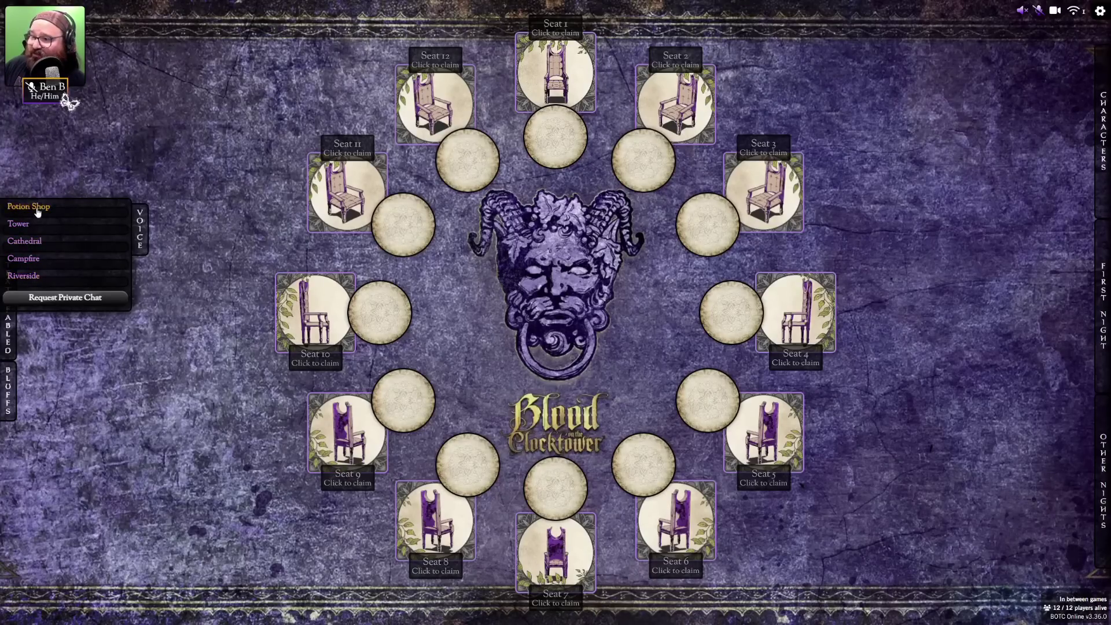
{"action": "left_click", "coordinate": [119, 241]}
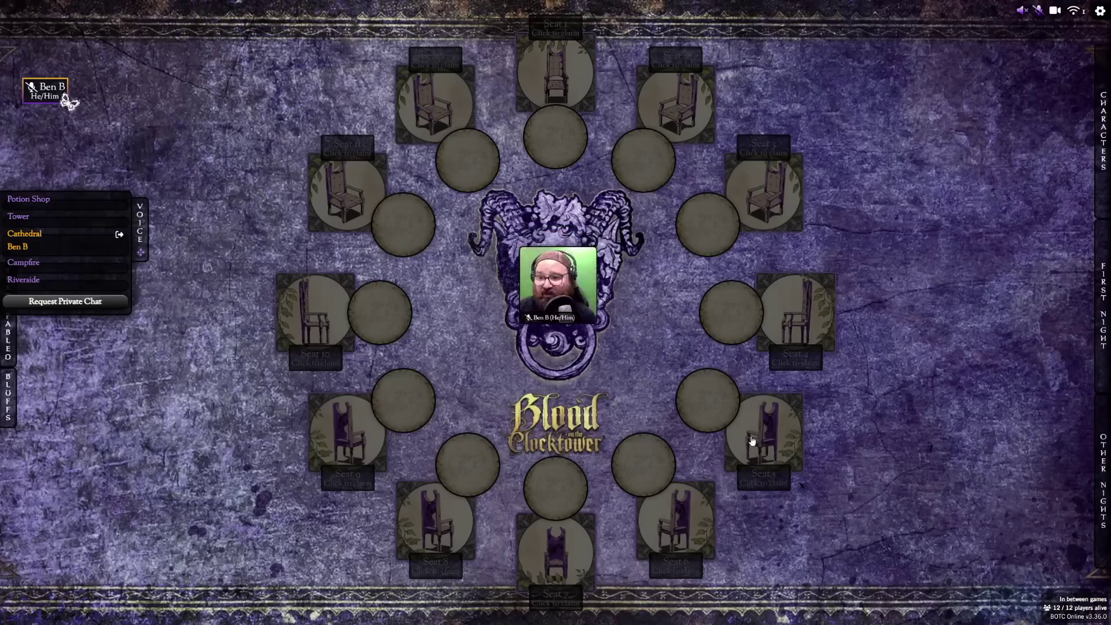
{"action": "left_click", "coordinate": [562, 307]}
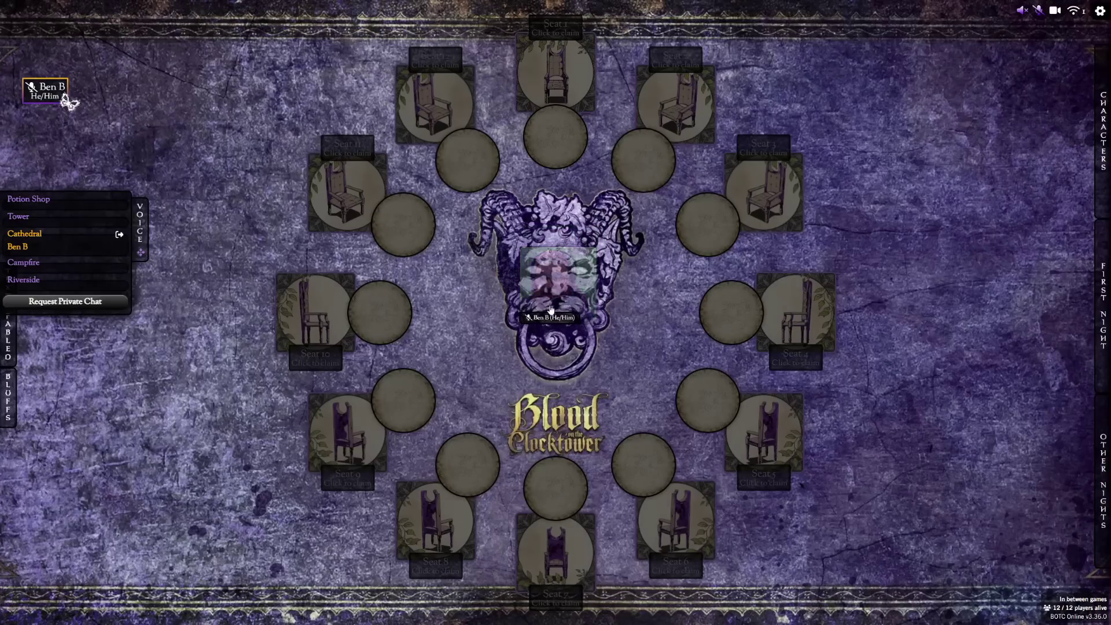
{"action": "left_click", "coordinate": [606, 353]}
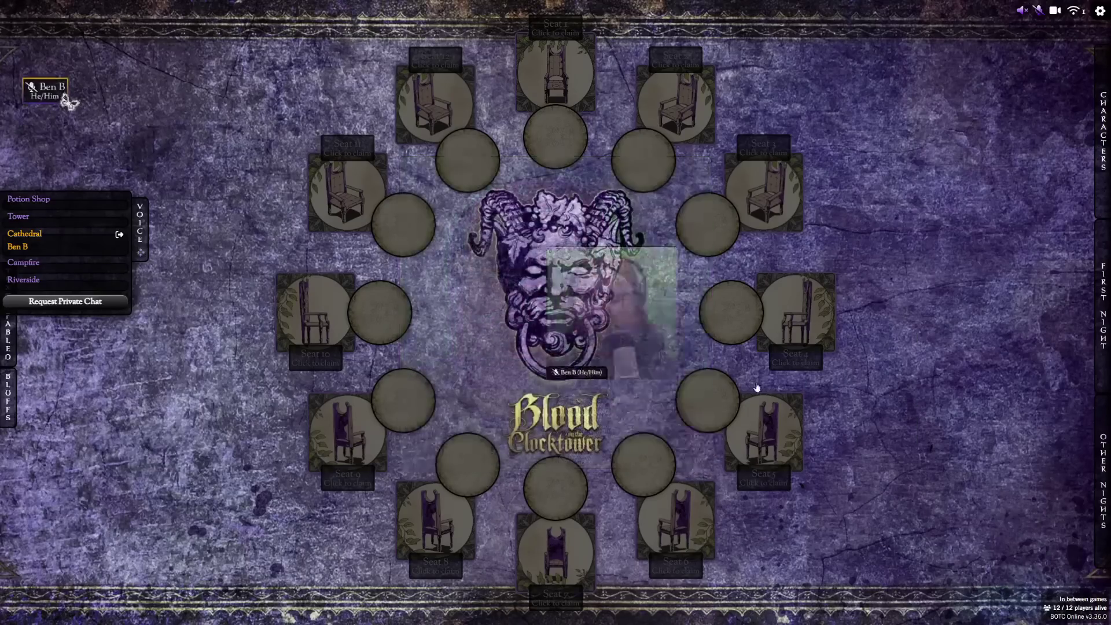
Change Seat 2's character to Philosopher and Seat 3's to Imp
{"action": "left_click", "coordinate": [643, 165]}
{"action": "left_click", "coordinate": [731, 145]}
{"action": "left_click", "coordinate": [644, 230]}
{"action": "left_click", "coordinate": [712, 219]}
{"action": "left_click", "coordinate": [822, 209]}
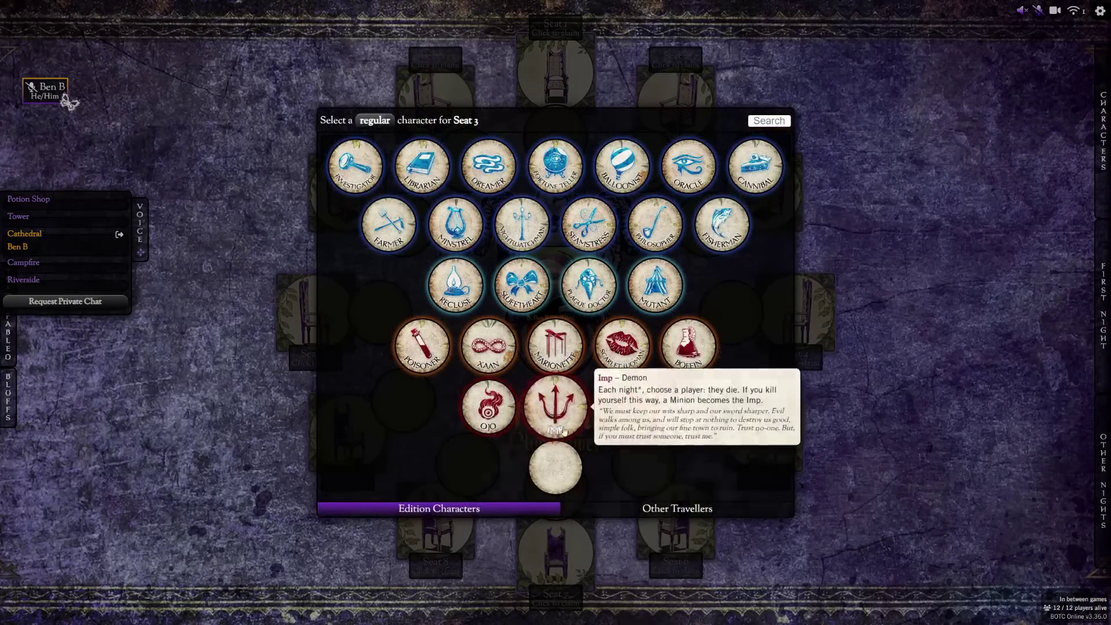
{"action": "left_click", "coordinate": [555, 405]}
Add Is The Marionette and Is The Philosopher reminders to Seat 2
{"action": "left_click", "coordinate": [615, 209]}
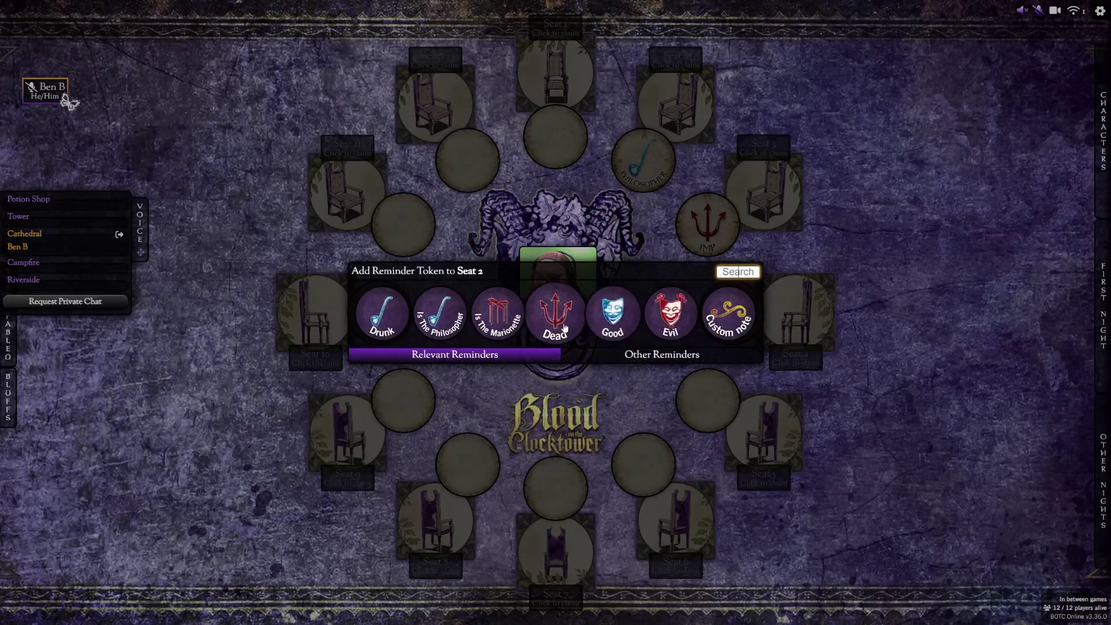
{"action": "left_click", "coordinate": [498, 315]}
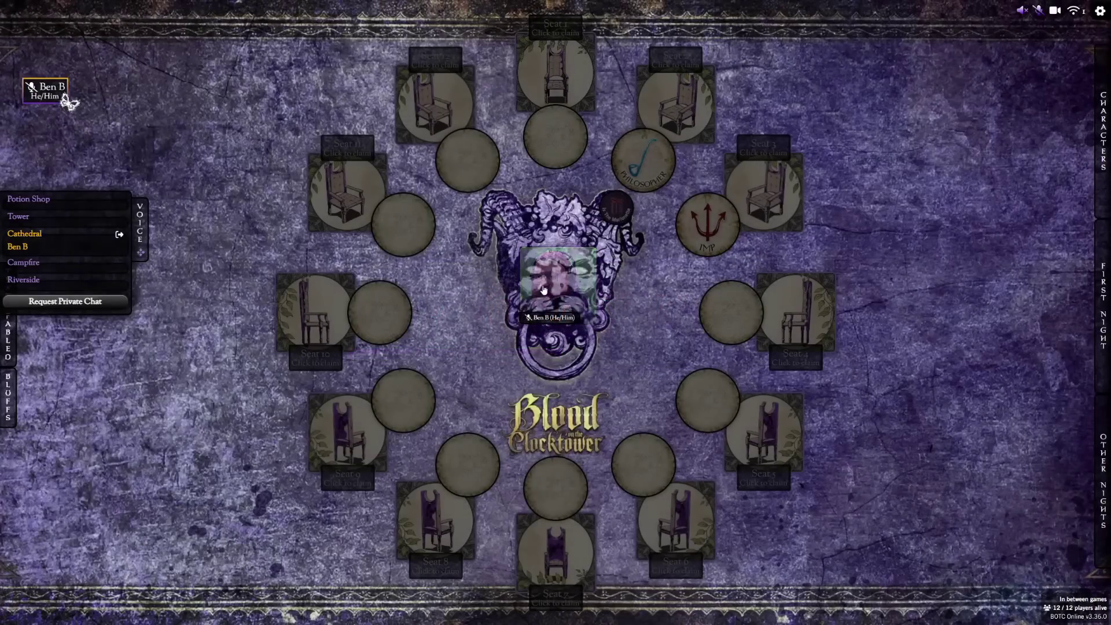
{"action": "left_click", "coordinate": [596, 242]}
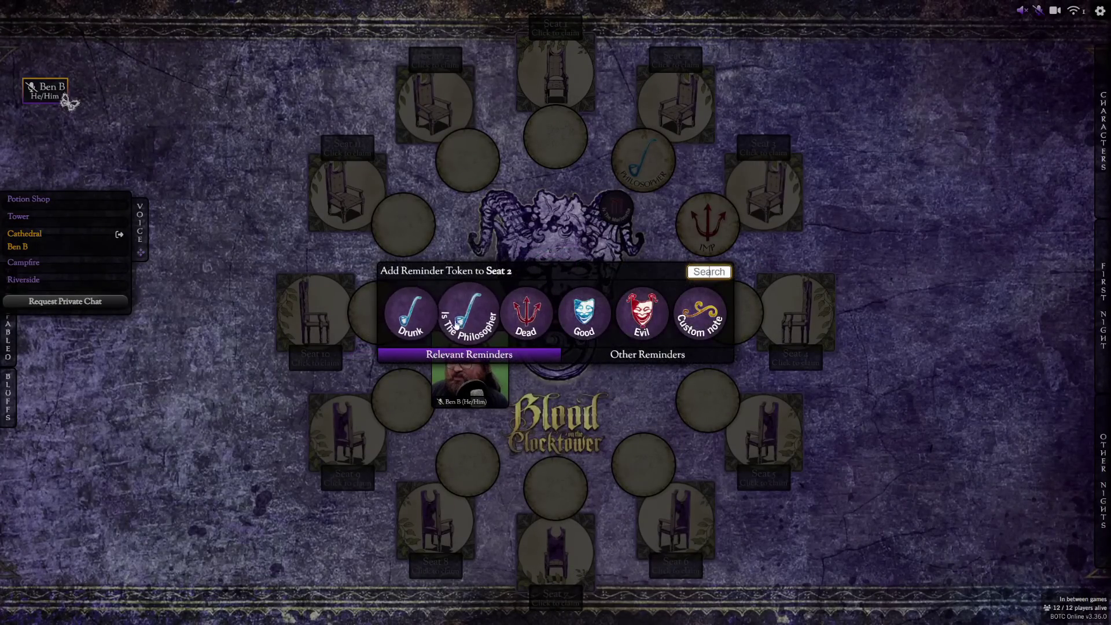
{"action": "left_click", "coordinate": [459, 318]}
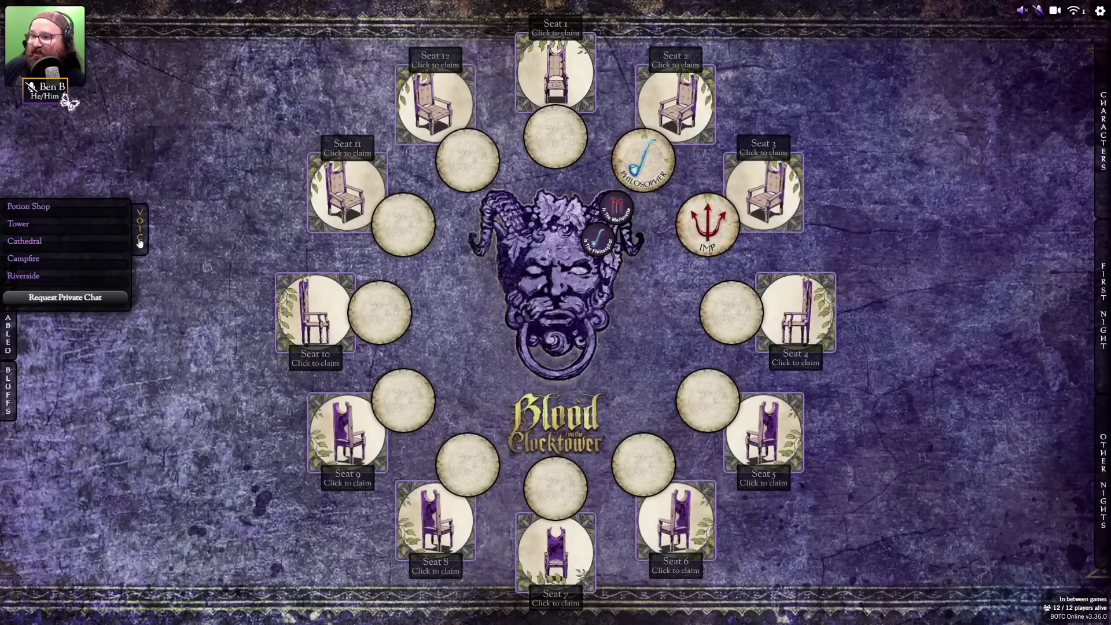
Collapse the voice rooms, check and close the text chat, and show the Bootlegger and Djinn Fabled
{"action": "left_click", "coordinate": [140, 238]}
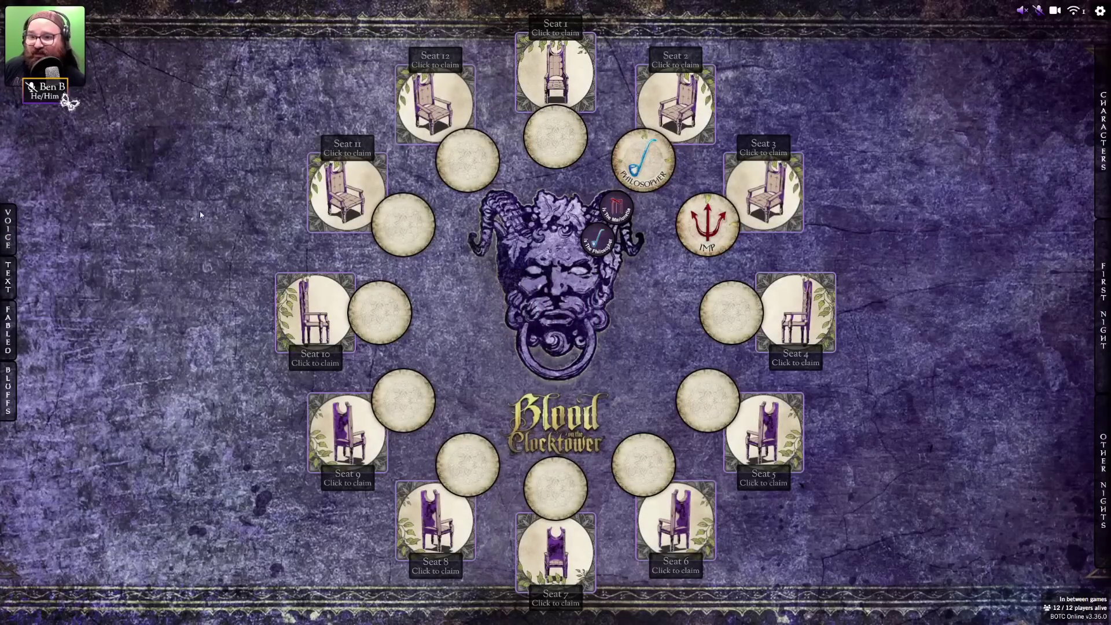
{"action": "left_click", "coordinate": [3, 279]}
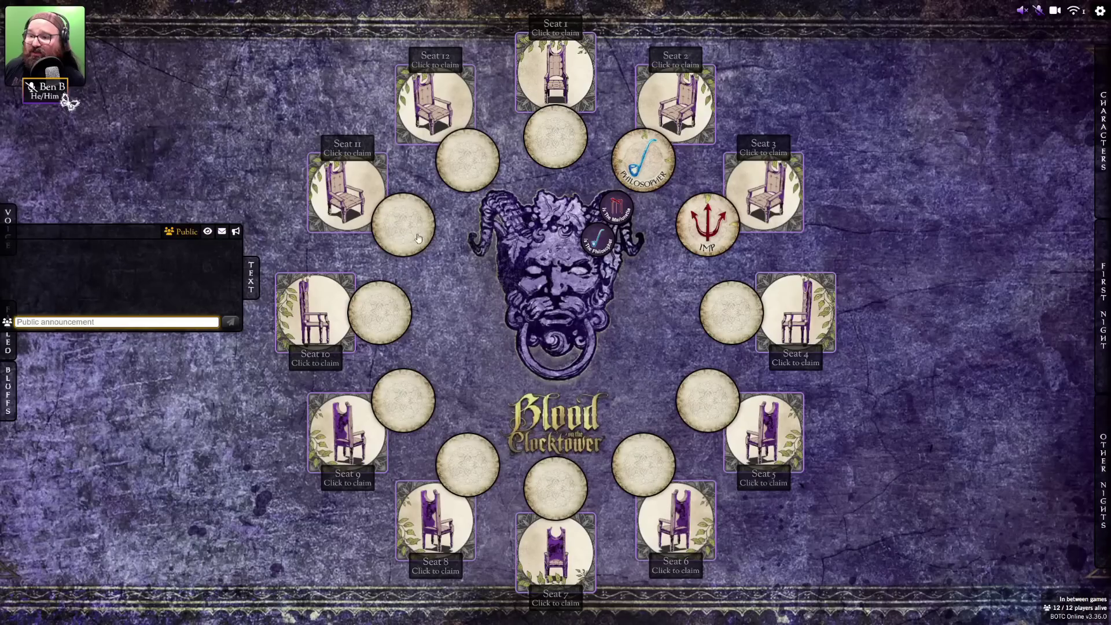
{"action": "left_click", "coordinate": [218, 139]}
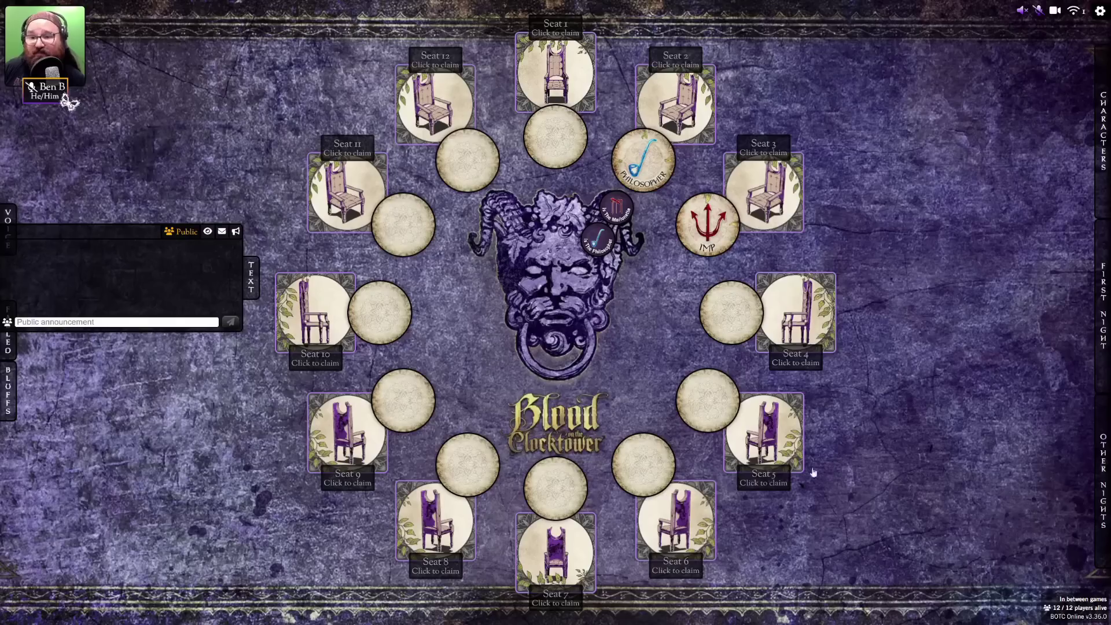
{"action": "left_click", "coordinate": [246, 283]}
{"action": "left_click", "coordinate": [4, 329]}
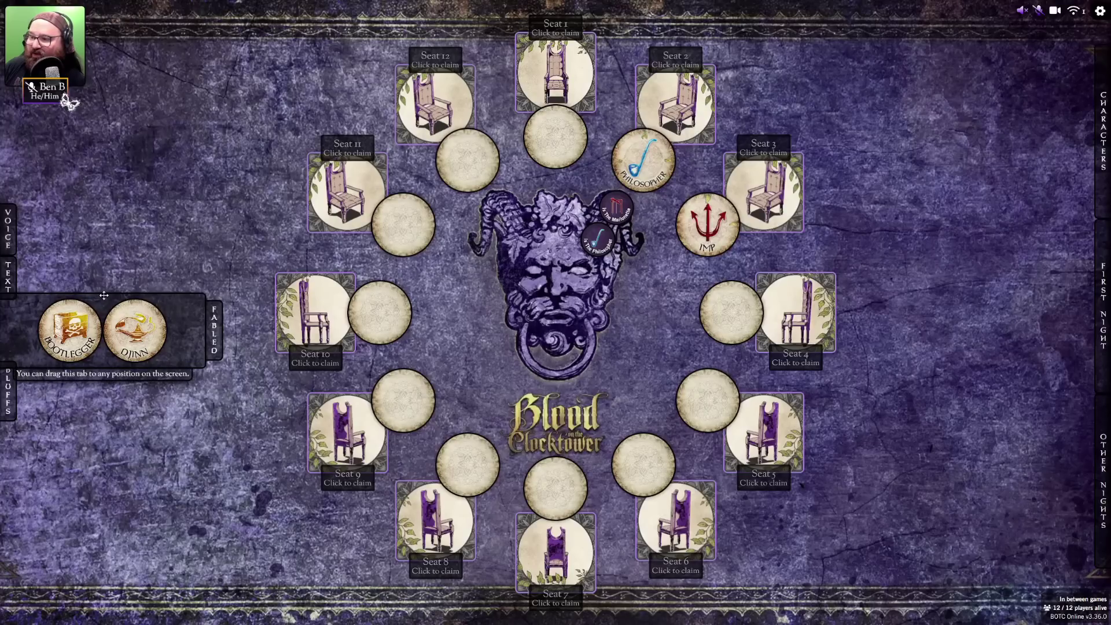
Move the Fabled tokens top-left, enlarge the chat panel on the right, and float the voice rooms box
{"action": "mouse_move", "coordinate": [81, 343]}
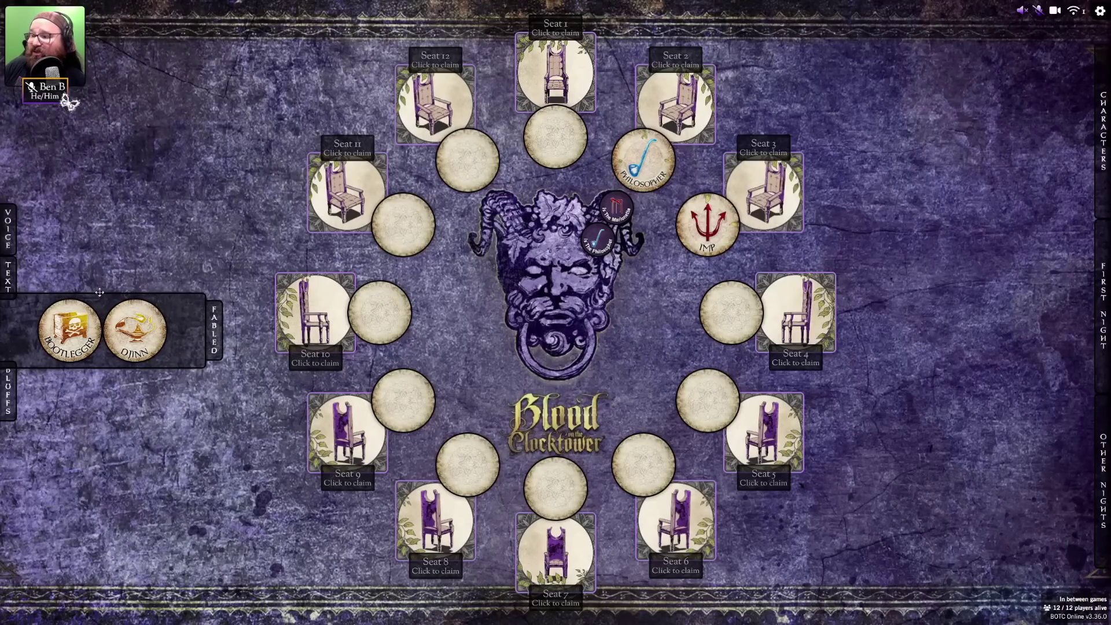
{"action": "left_click_drag", "start_coordinate": [142, 240], "coordinate": [167, 19]}
{"action": "left_click", "coordinate": [9, 284]}
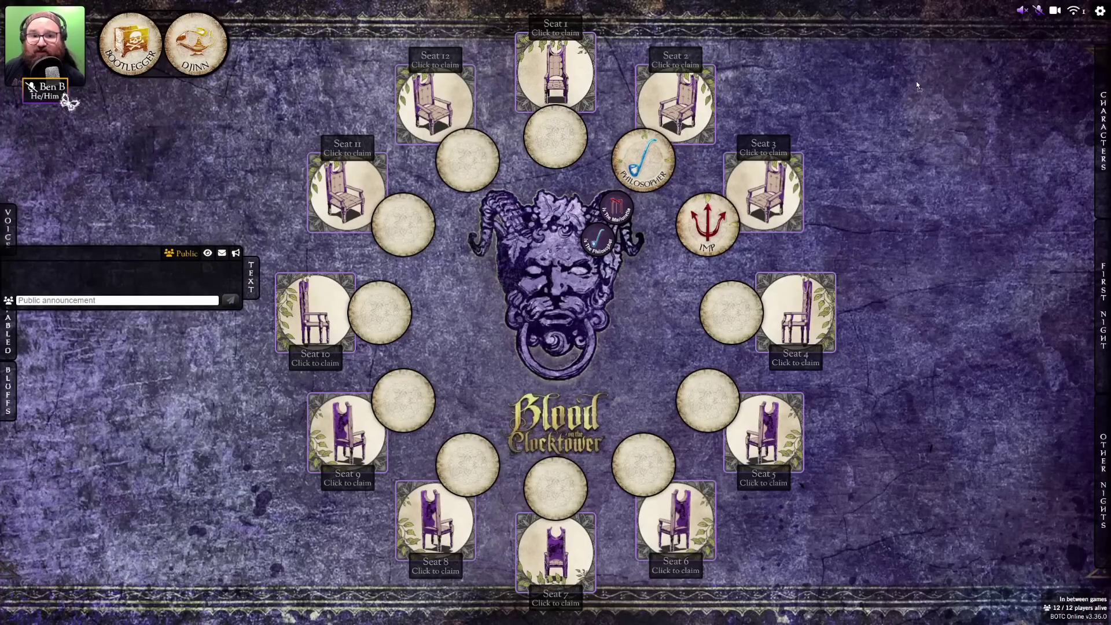
{"action": "left_click_drag", "start_coordinate": [917, 85], "coordinate": [921, 87]}
{"action": "left_click_drag", "start_coordinate": [976, 139], "coordinate": [1085, 500]}
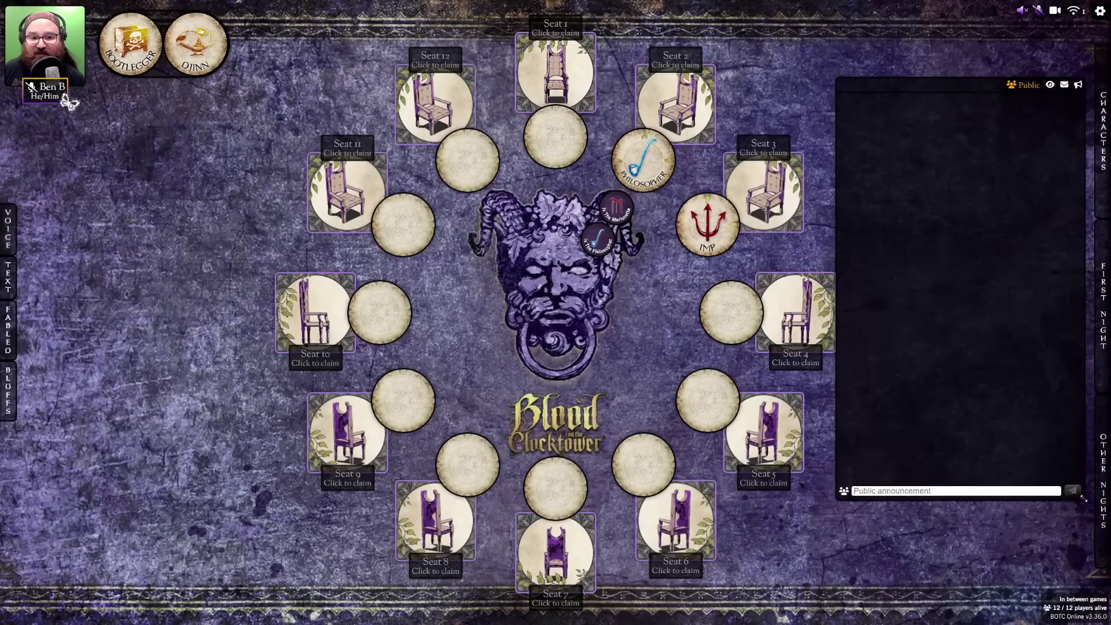
{"action": "left_click", "coordinate": [9, 237]}
{"action": "left_click_drag", "start_coordinate": [74, 199], "coordinate": [126, 118]}
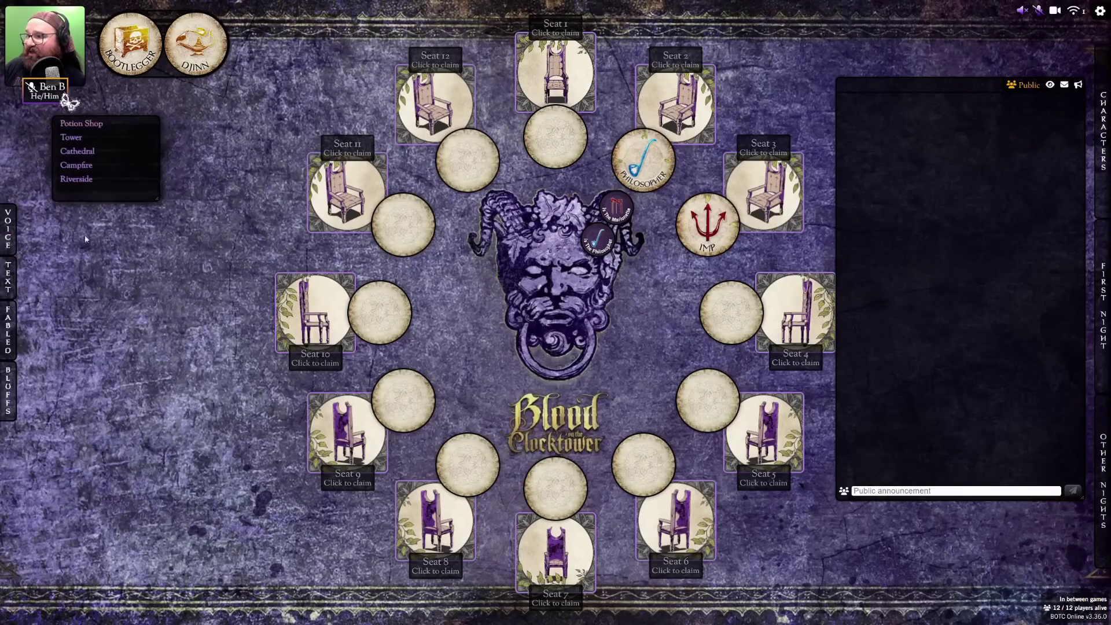
Dock the voice rooms, chat and Fabled panels back on the left edge and close them
{"action": "left_click", "coordinate": [12, 227]}
{"action": "left_click", "coordinate": [139, 228]}
{"action": "left_click", "coordinate": [8, 278]}
{"action": "left_click", "coordinate": [250, 278]}
{"action": "left_click", "coordinate": [9, 345]}
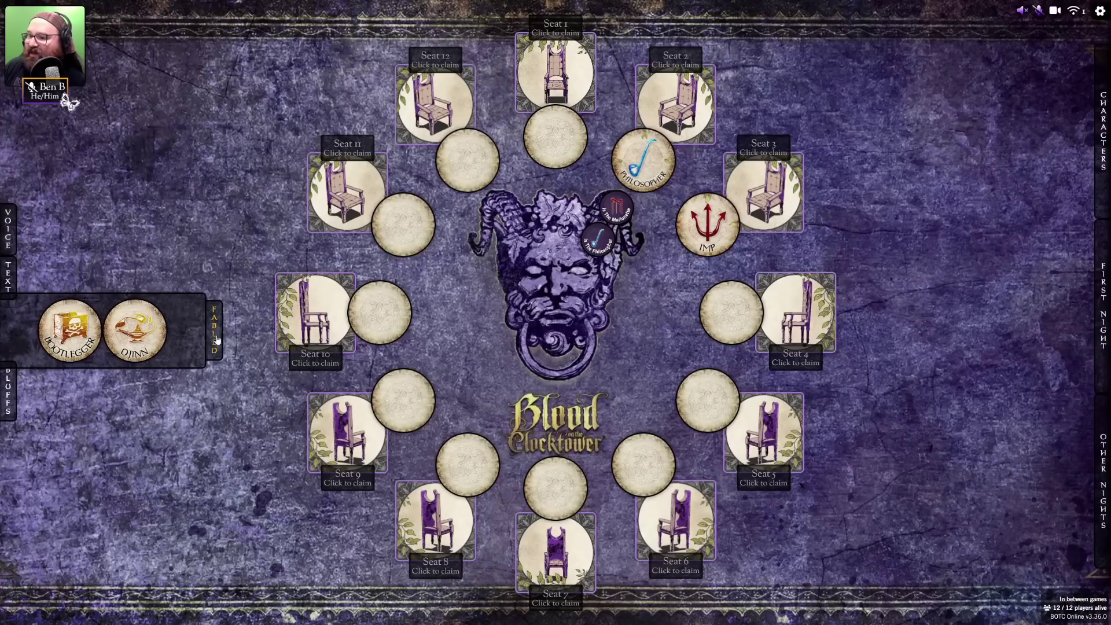
{"action": "left_click", "coordinate": [216, 339]}
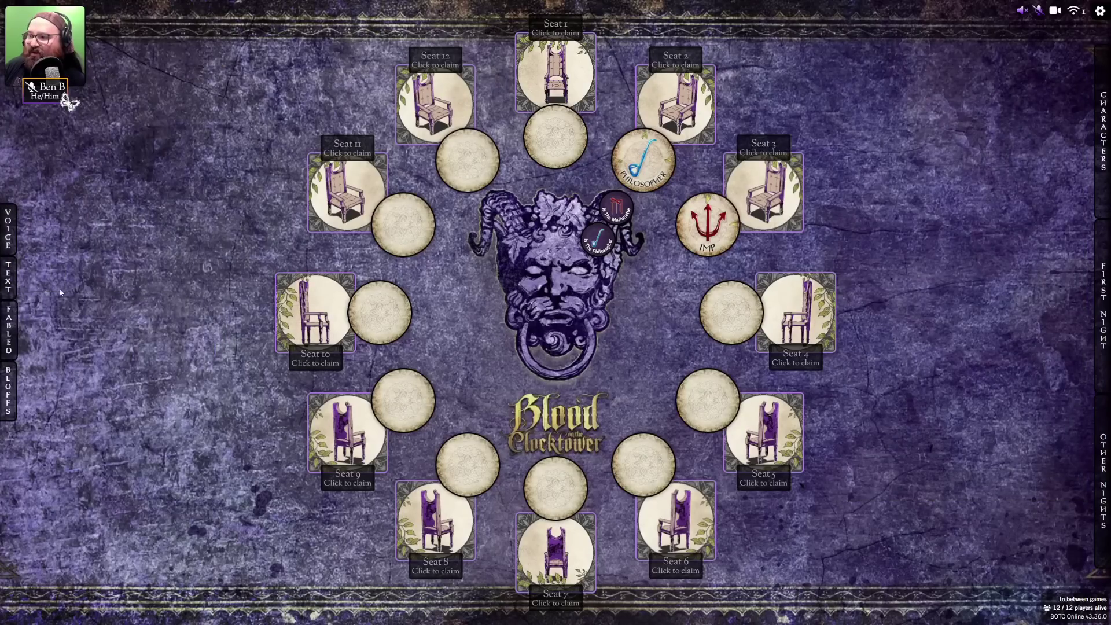
Fill the three bluff slots in order with Minstrel, Balloonist and Investigator
{"action": "left_click", "coordinate": [8, 387]}
{"action": "left_click", "coordinate": [34, 393]}
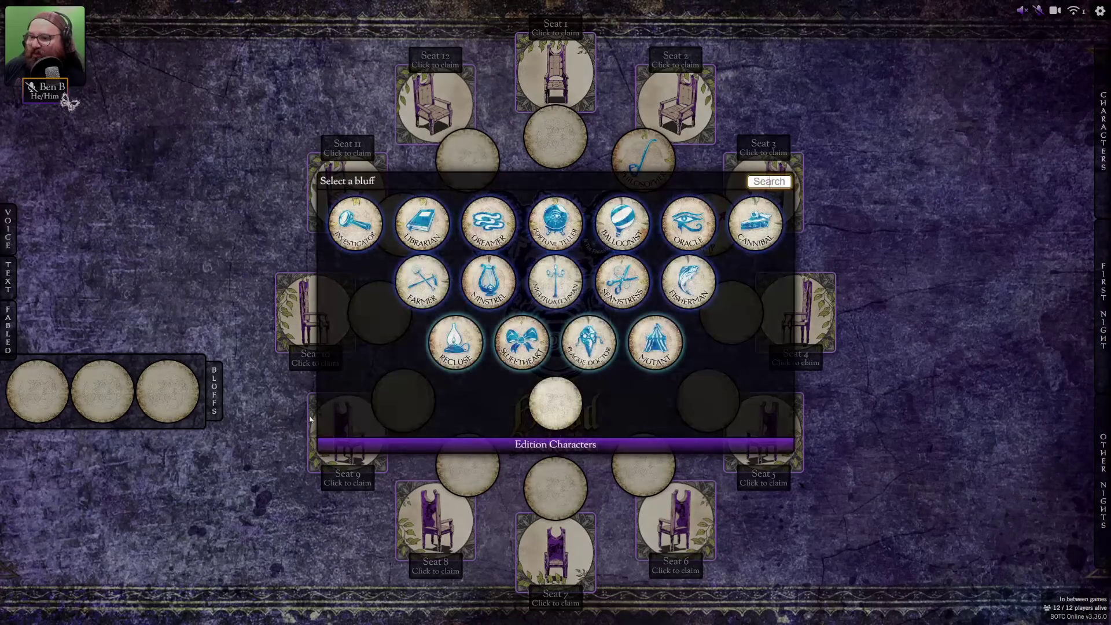
{"action": "left_click", "coordinate": [486, 278]}
{"action": "left_click", "coordinate": [102, 392]}
{"action": "left_click", "coordinate": [352, 223]}
{"action": "left_click", "coordinate": [161, 393]}
{"action": "left_click", "coordinate": [353, 223]}
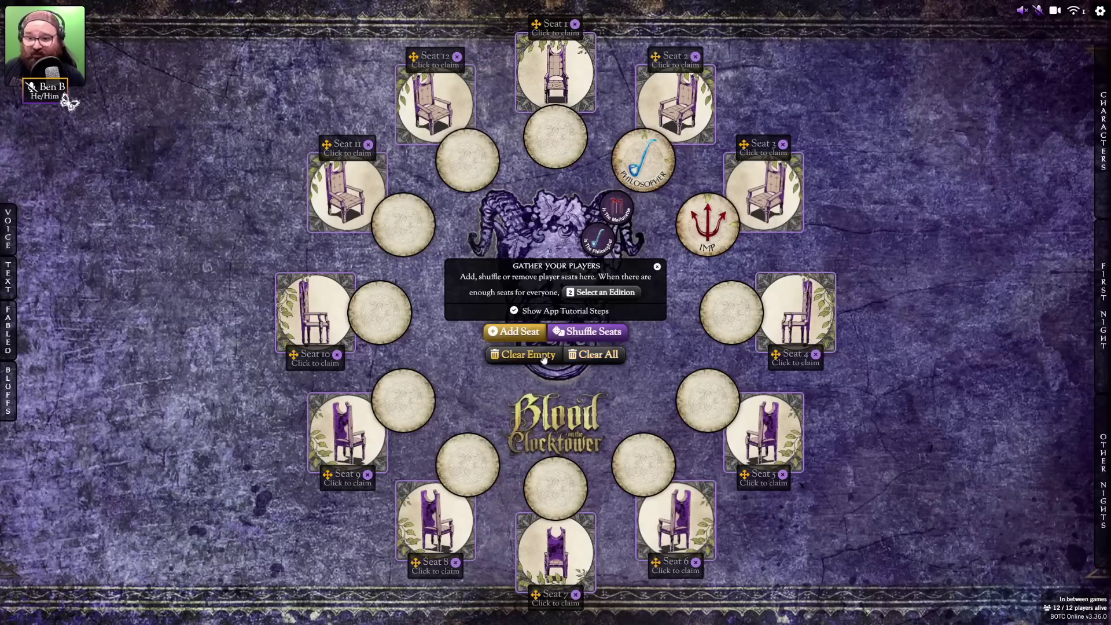
Add seven extra seats to the town square
{"action": "left_click", "coordinate": [521, 333]}
{"action": "left_click", "coordinate": [522, 333]}
{"action": "left_click", "coordinate": [522, 333]}
{"action": "left_click", "coordinate": [522, 333]}
{"action": "left_click", "coordinate": [522, 333]}
{"action": "left_click", "coordinate": [522, 333]}
{"action": "left_click", "coordinate": [522, 333]}
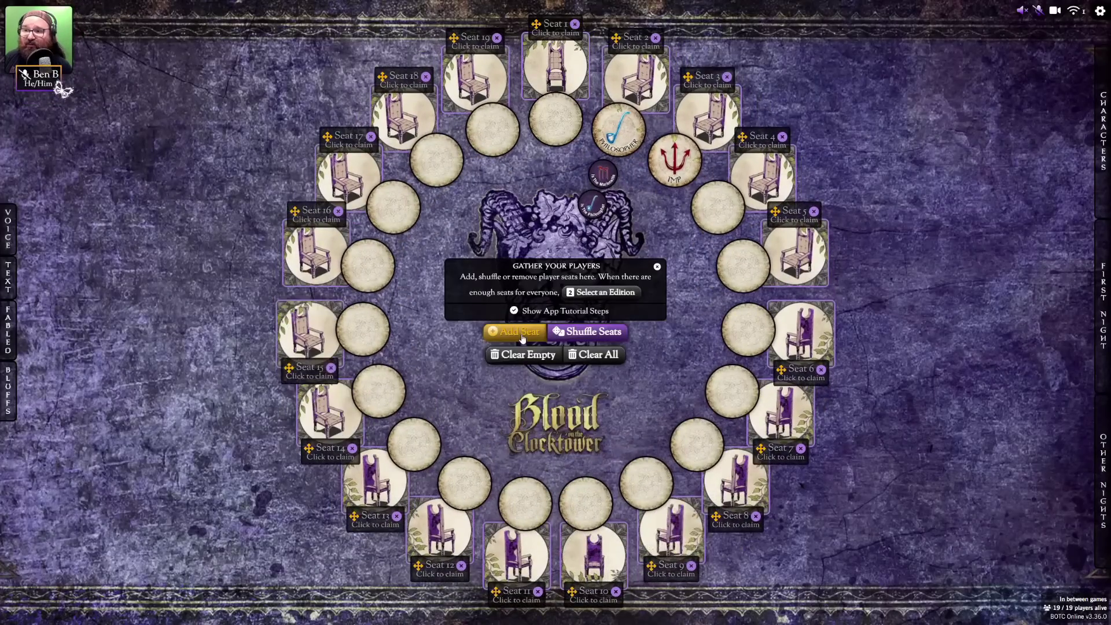
{"action": "left_click", "coordinate": [522, 333]}
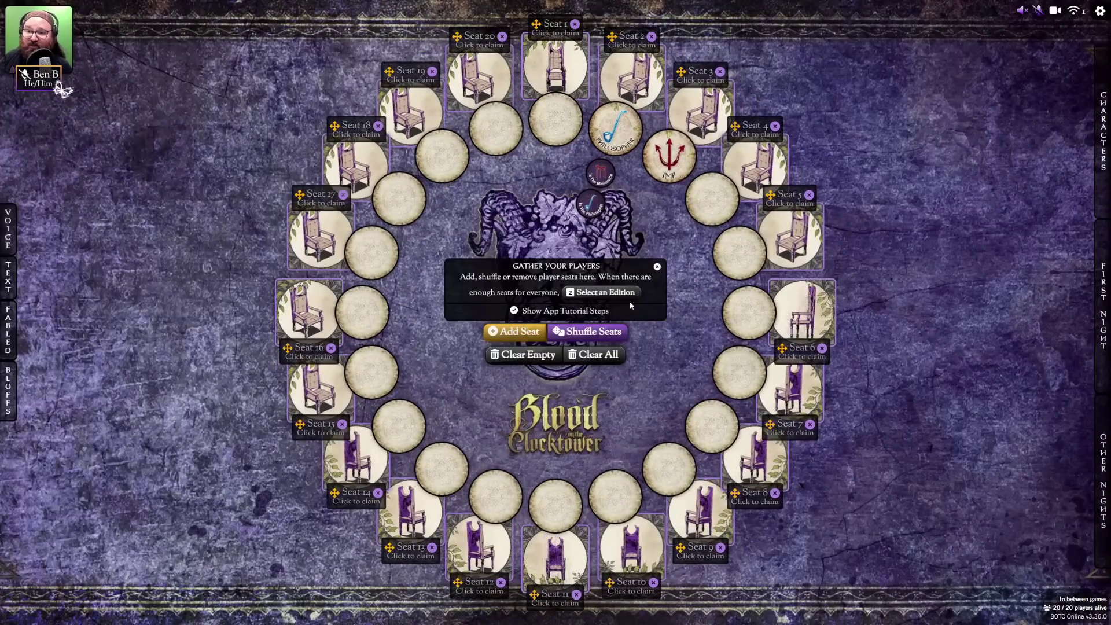
Remove seats with their × buttons until nine remain
{"action": "left_click", "coordinate": [502, 37]}
{"action": "left_click", "coordinate": [499, 38]}
{"action": "left_click", "coordinate": [495, 39]}
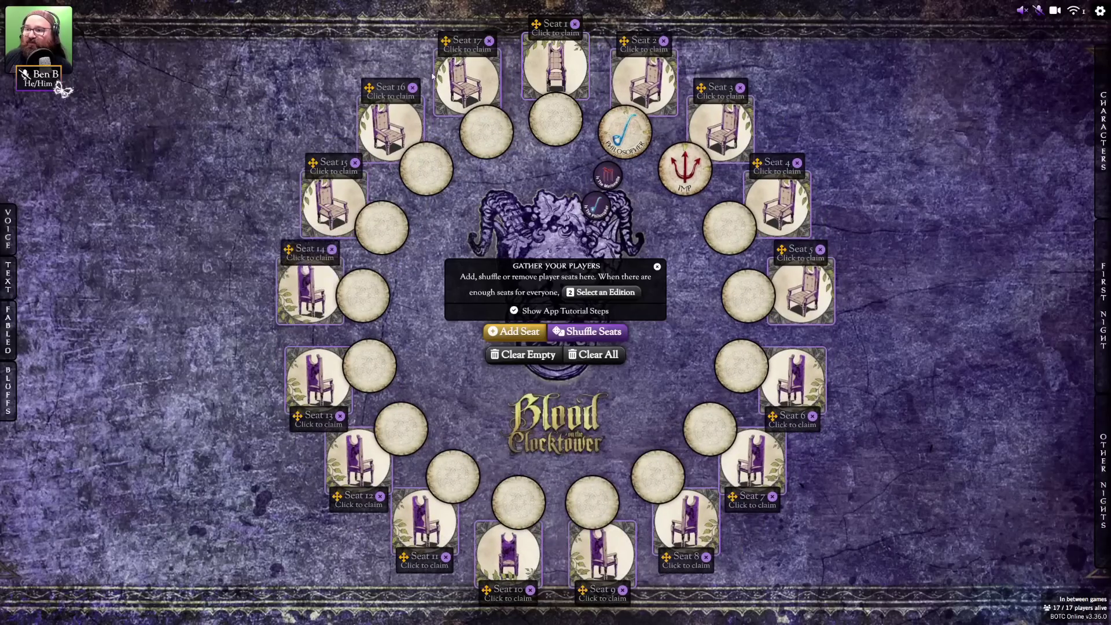
{"action": "left_click", "coordinate": [489, 41]}
{"action": "left_click", "coordinate": [484, 44]}
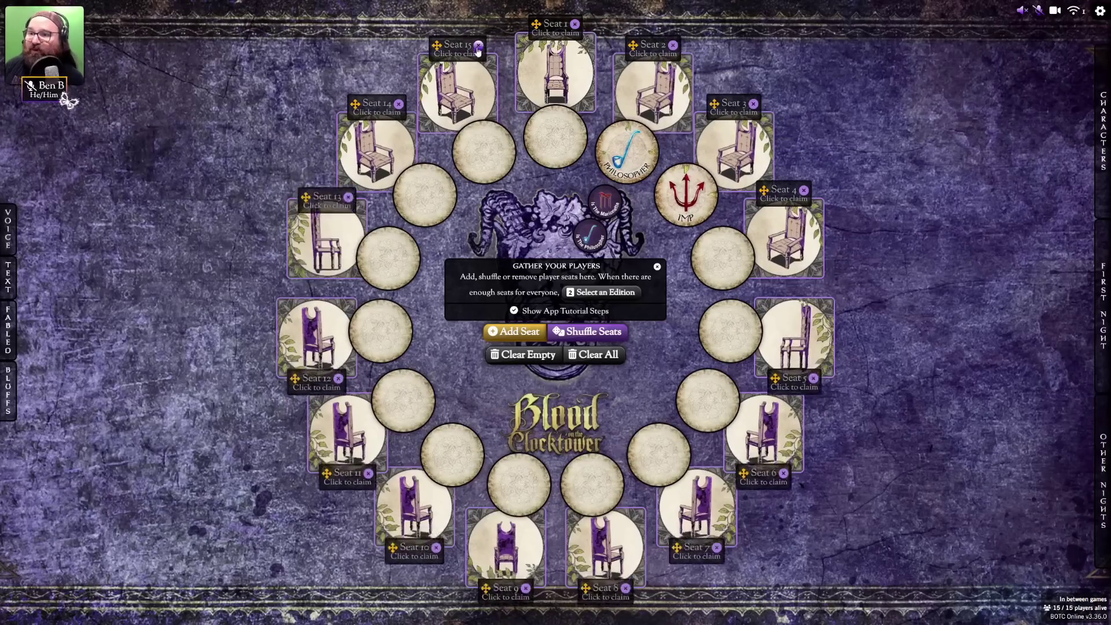
{"action": "left_click", "coordinate": [474, 49]}
{"action": "left_click", "coordinate": [467, 53]}
{"action": "left_click", "coordinate": [461, 56]}
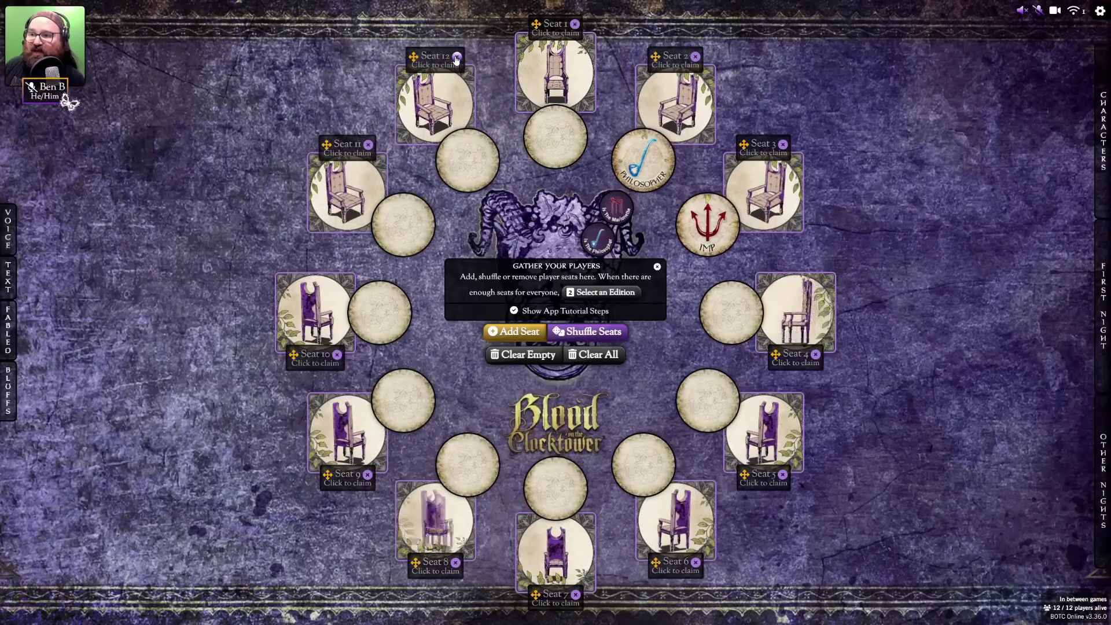
{"action": "left_click", "coordinate": [456, 59]}
{"action": "left_click", "coordinate": [448, 68]}
{"action": "left_click", "coordinate": [437, 74]}
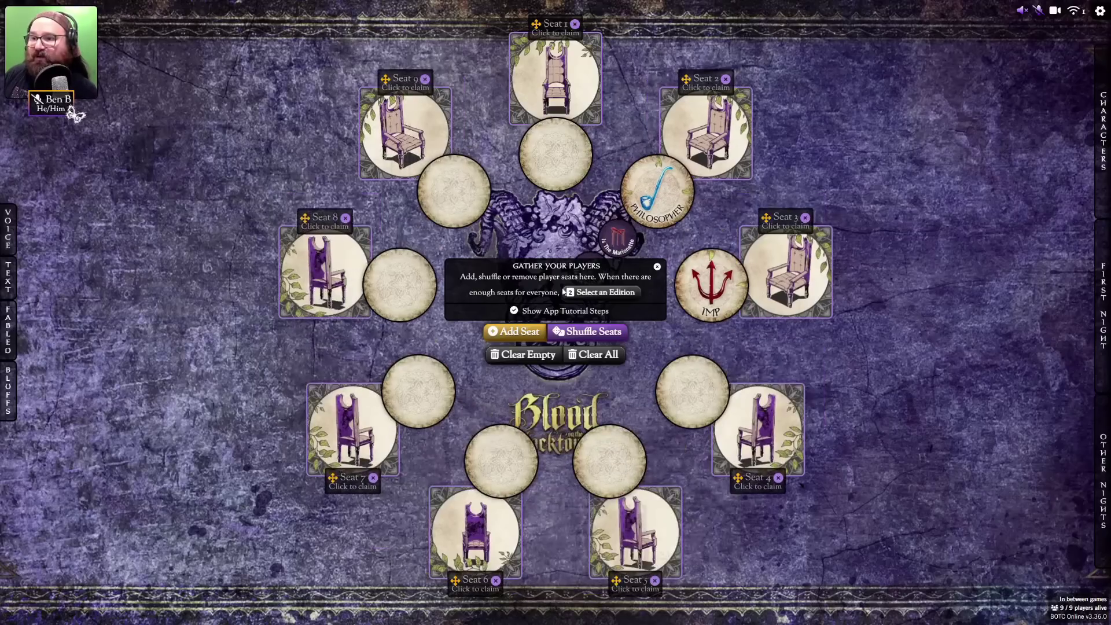
Close the seating dialog and swap the Imp and Philosopher between seats 2 and 3
{"action": "left_click", "coordinate": [658, 267]}
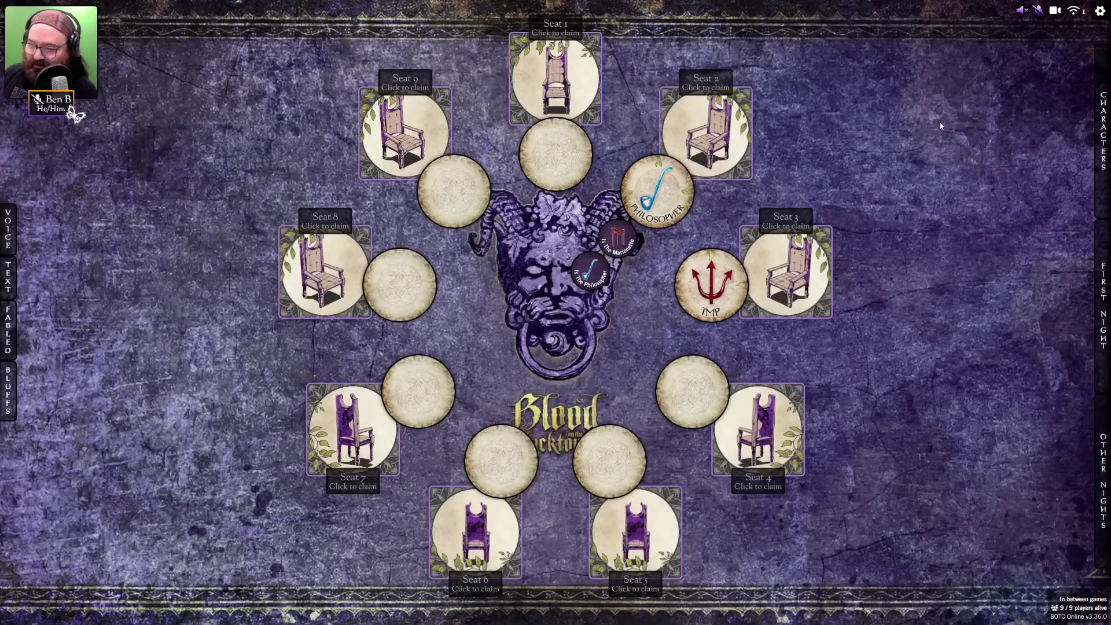
{"action": "mouse_move", "coordinate": [799, 255]}
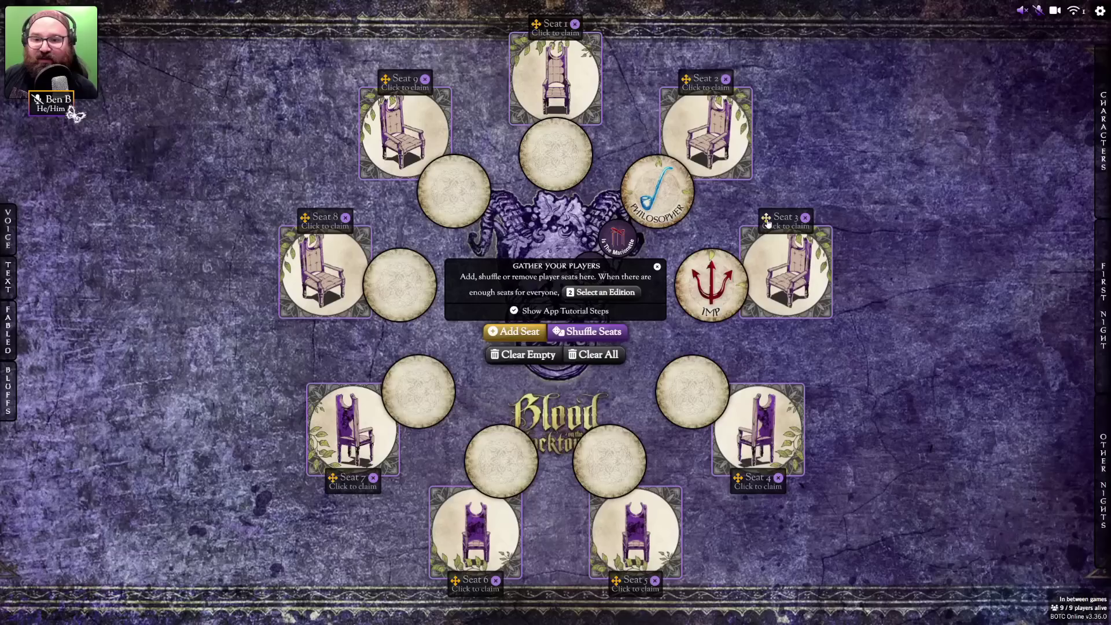
{"action": "left_click", "coordinate": [681, 172]}
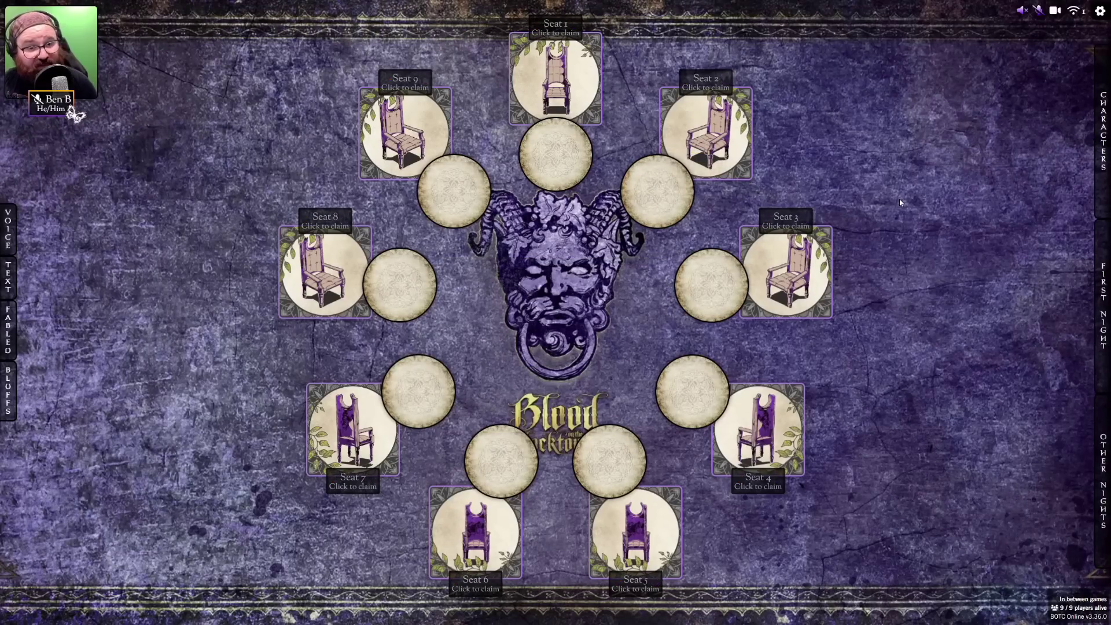
Open the Select an Edition dialog from the gear menu's New Game options
{"action": "left_click", "coordinate": [1097, 11]}
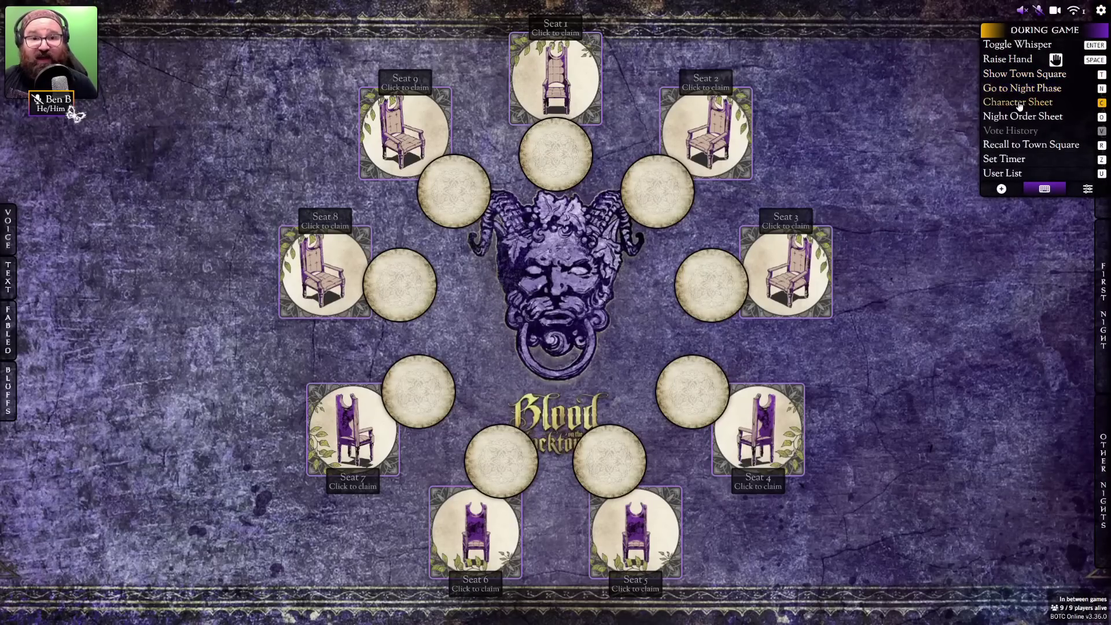
{"action": "left_click", "coordinate": [1002, 188]}
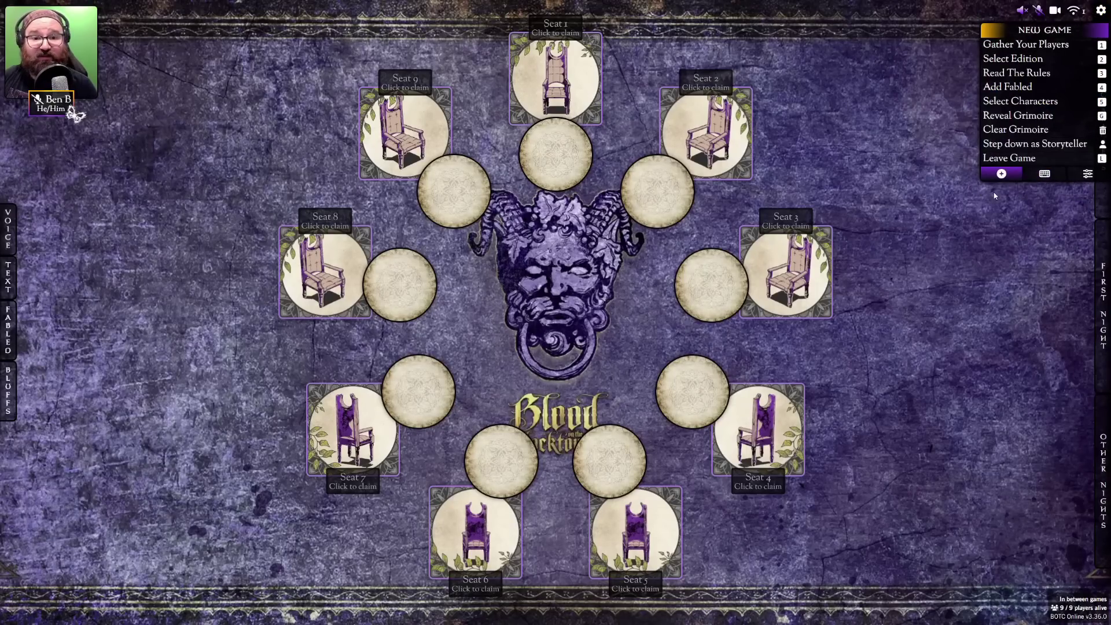
{"action": "left_click", "coordinate": [1014, 59]}
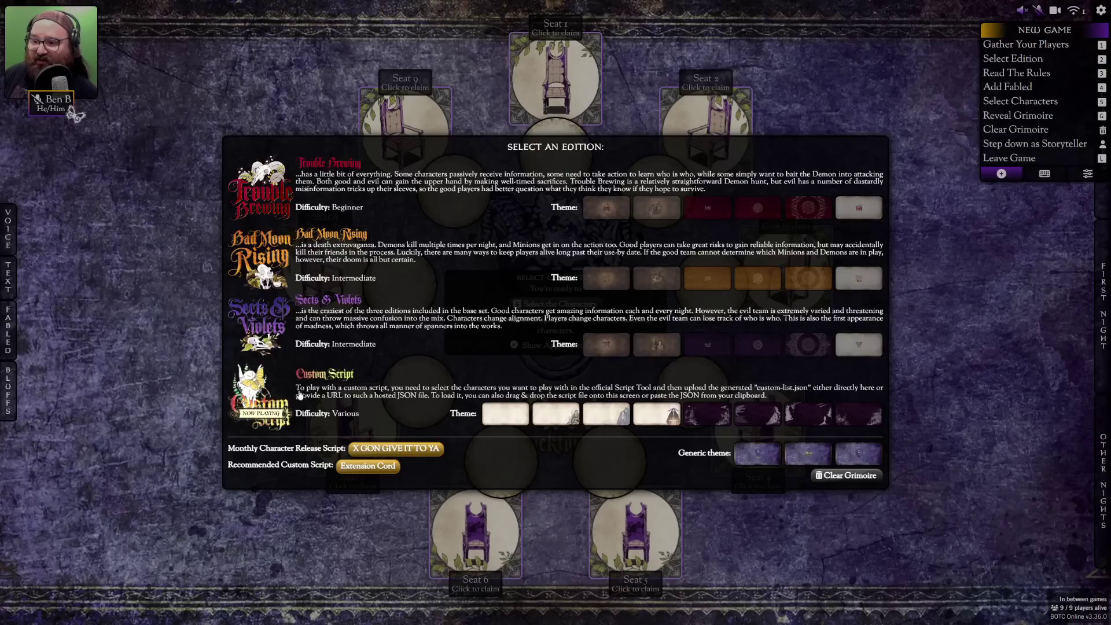
Pick the Trouble Brewing edition and look over its character sheet
{"action": "left_click", "coordinate": [300, 193]}
{"action": "left_click", "coordinate": [1105, 106]}
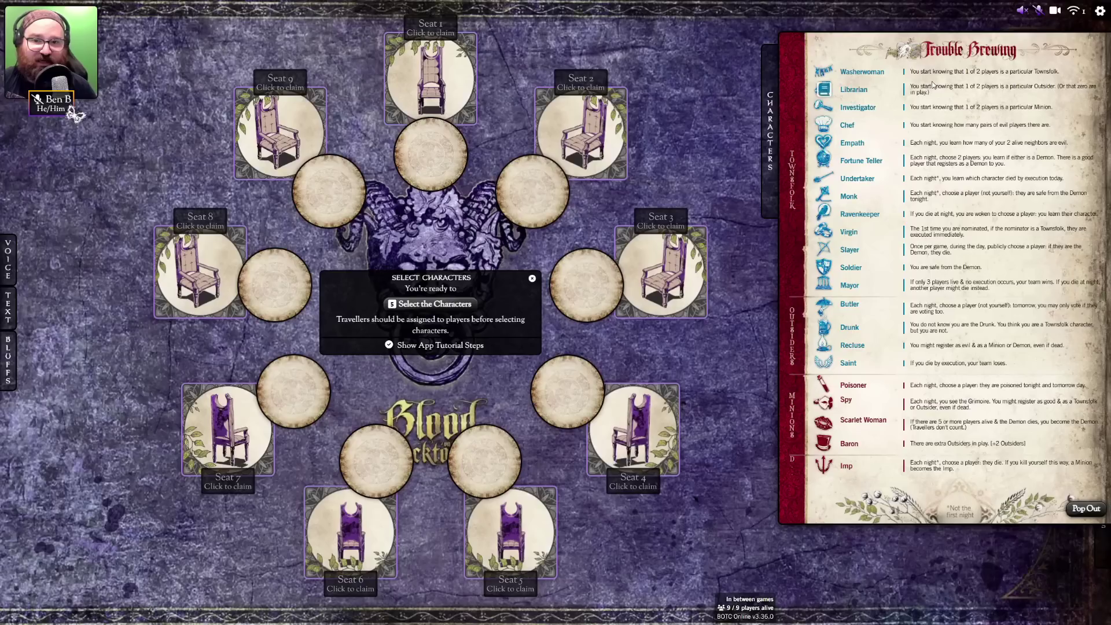
{"action": "left_click", "coordinate": [650, 295]}
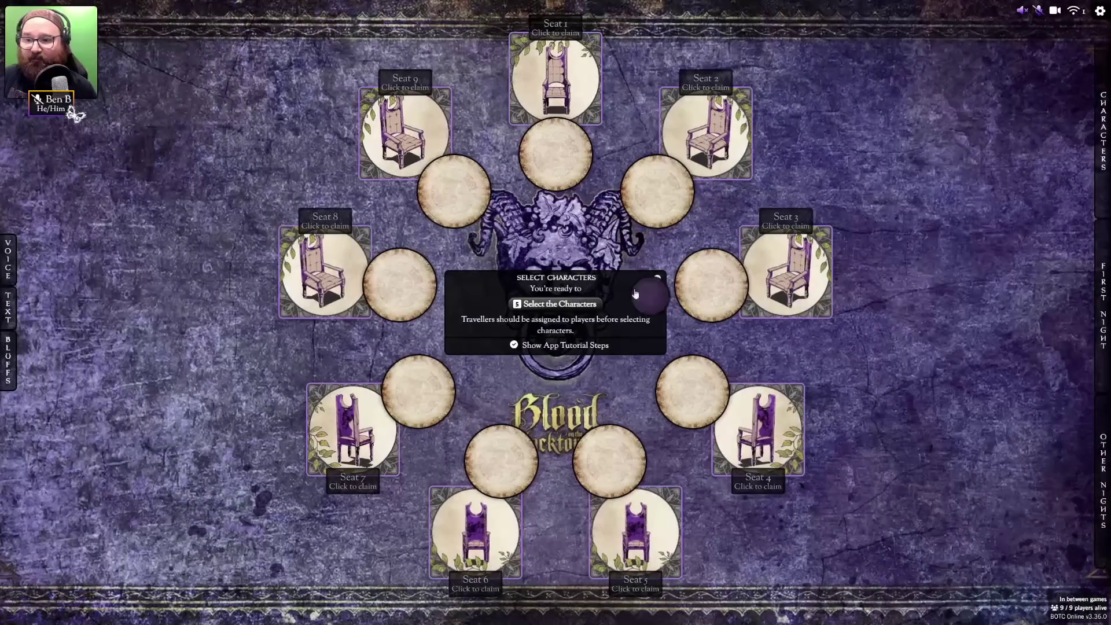
Switch to the red Trouble Brewing theme and dismiss the character selection tip
{"action": "left_click", "coordinate": [658, 279]}
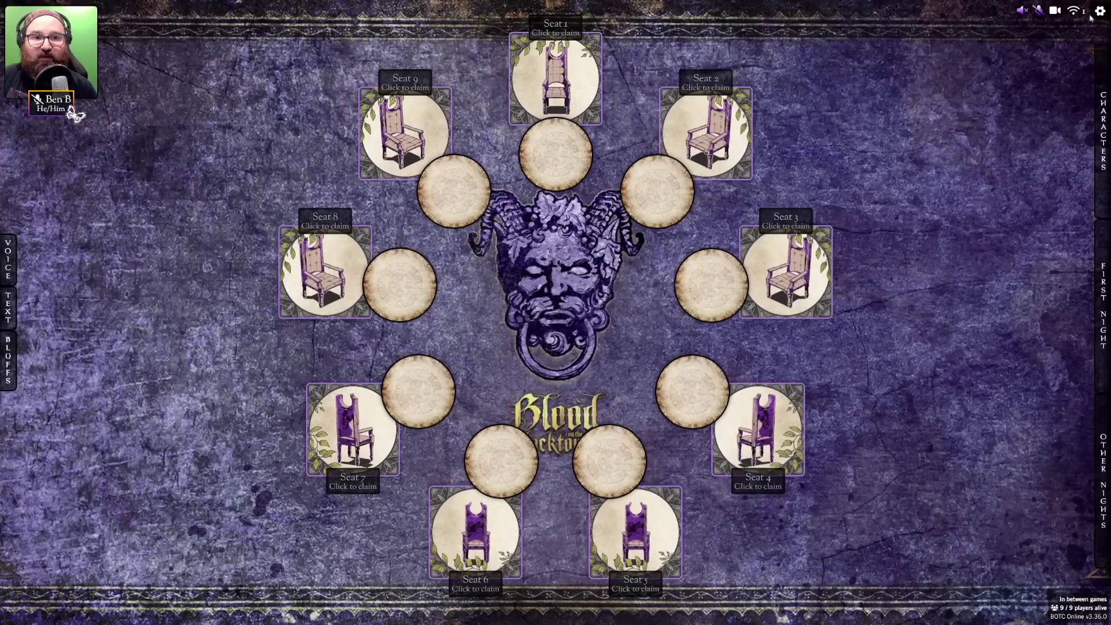
{"action": "left_click", "coordinate": [1100, 10]}
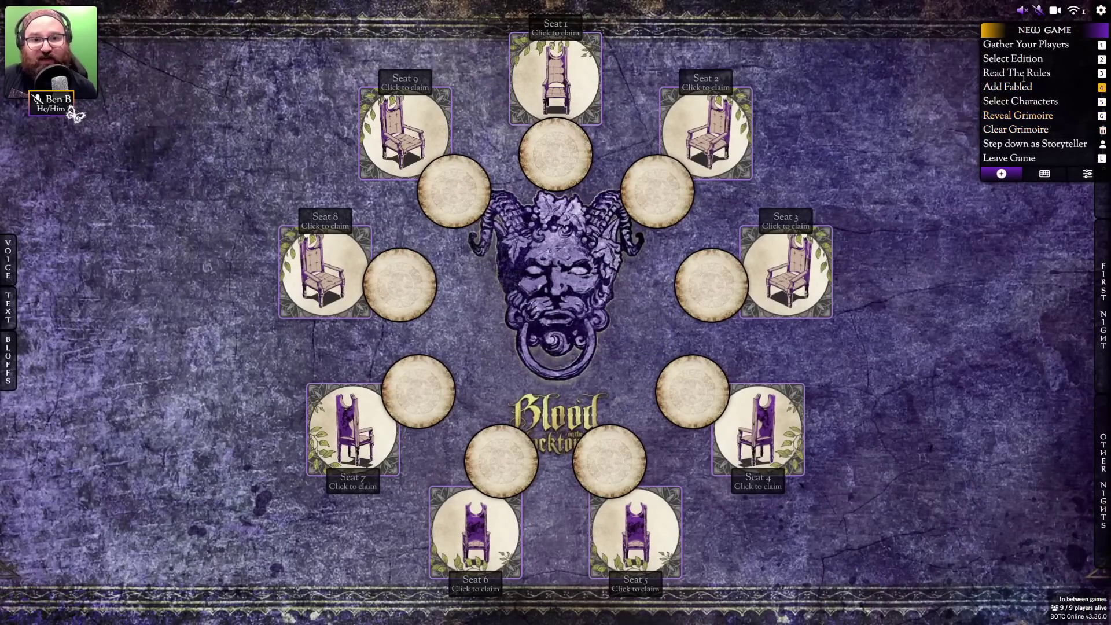
{"action": "left_click", "coordinate": [1023, 59]}
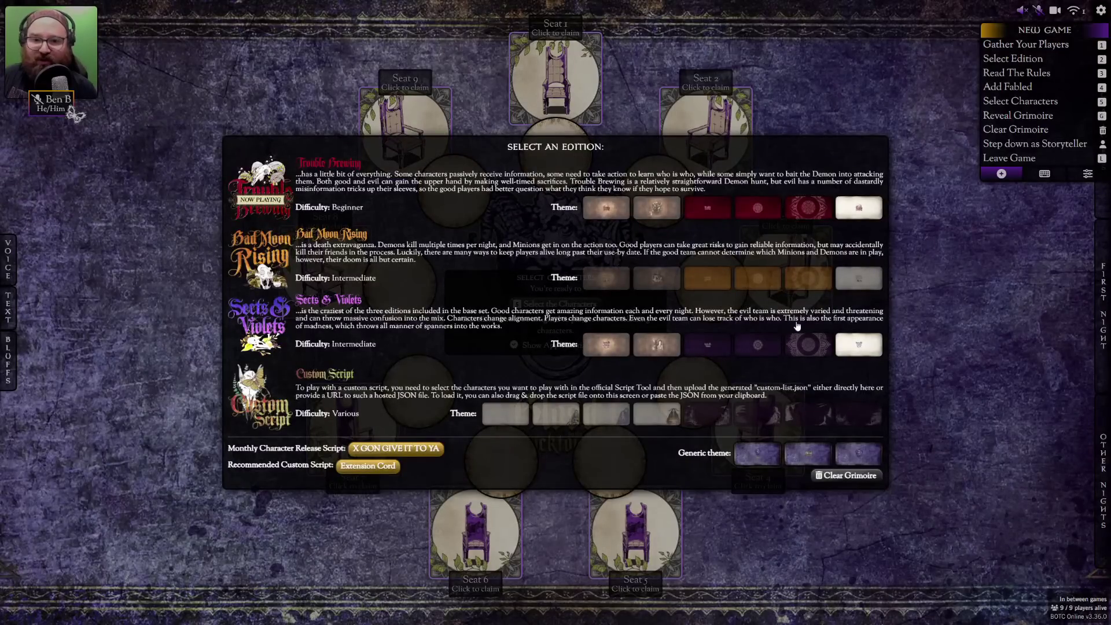
{"action": "left_click", "coordinate": [707, 209]}
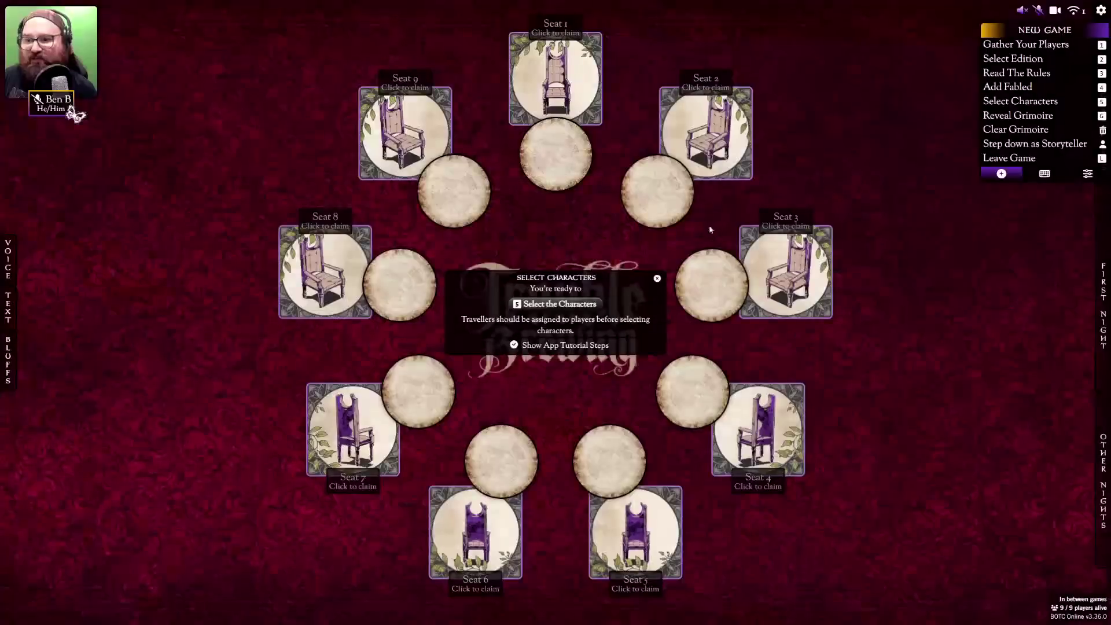
{"action": "left_click", "coordinate": [657, 279]}
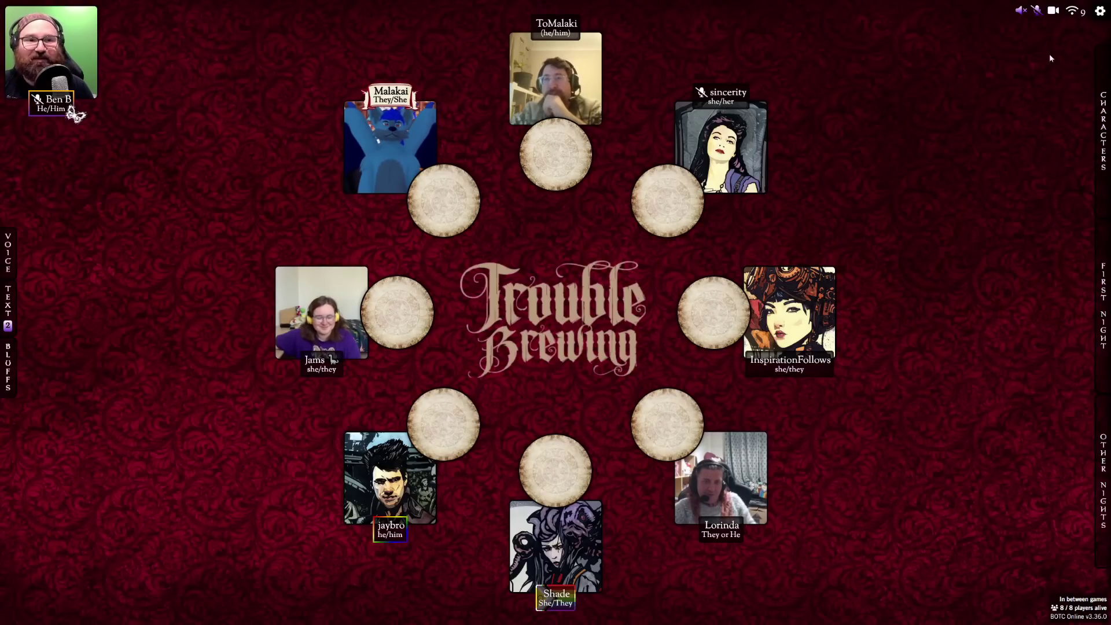
Open Select Characters for the 8-player game from the setup menu
{"action": "left_click", "coordinate": [1100, 11]}
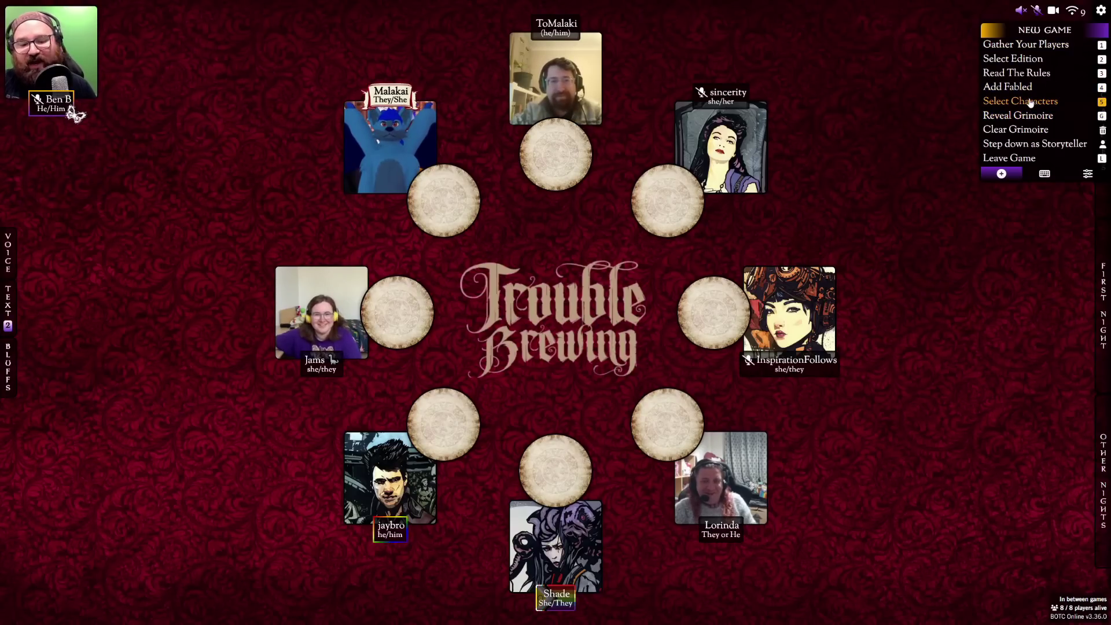
{"action": "left_click", "coordinate": [1012, 103]}
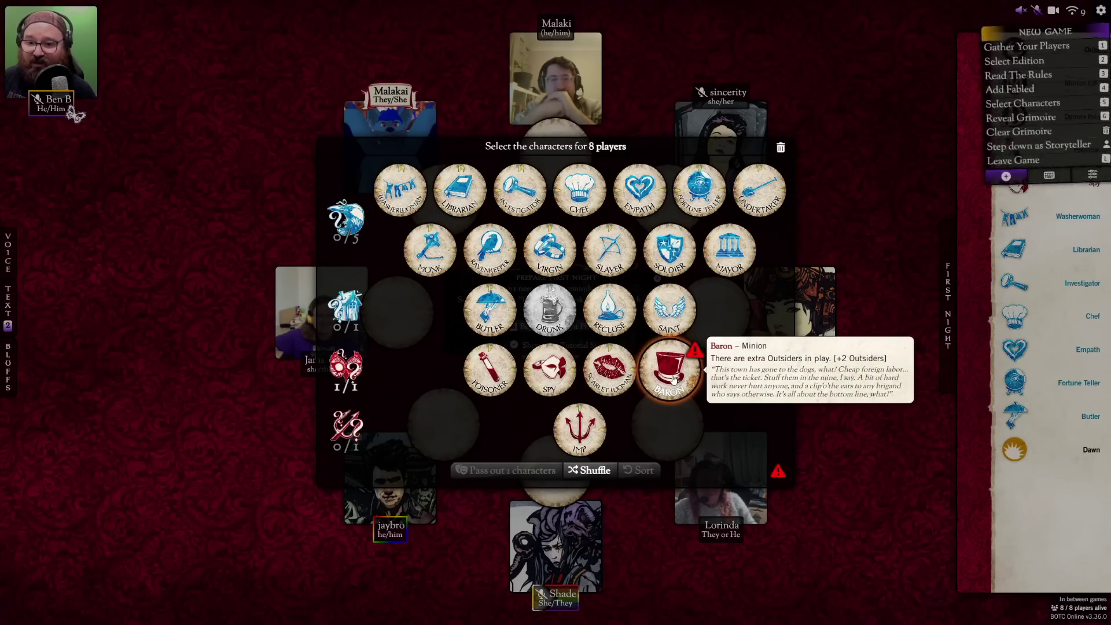
Leave the Baron out, shuffle a random set of eight characters, and deal them to the players
{"action": "left_click", "coordinate": [673, 379]}
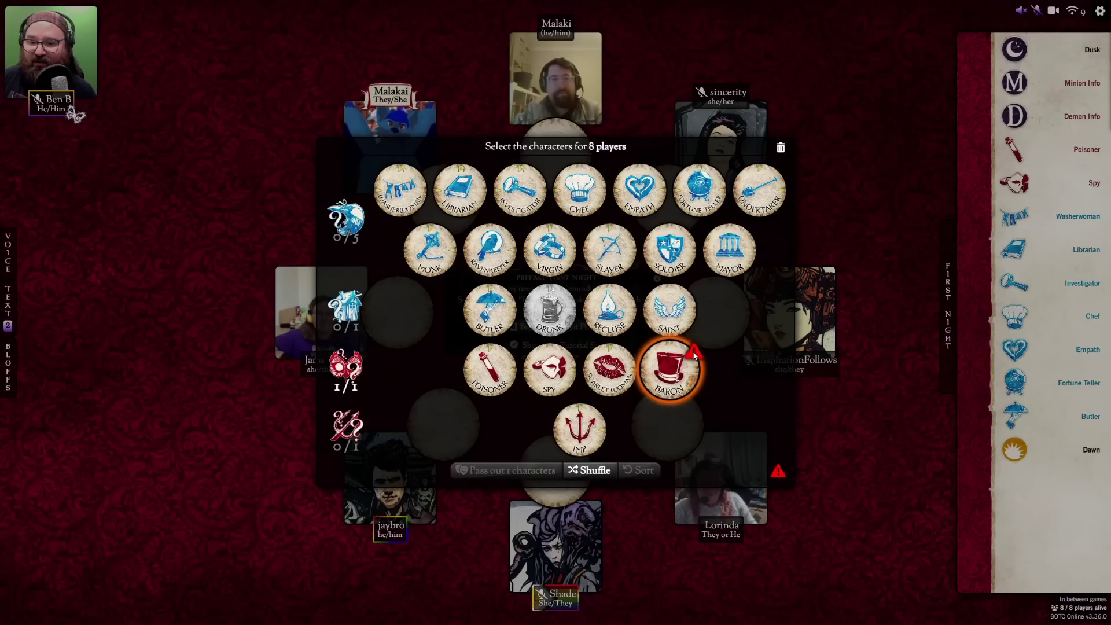
{"action": "mouse_move", "coordinate": [778, 472]}
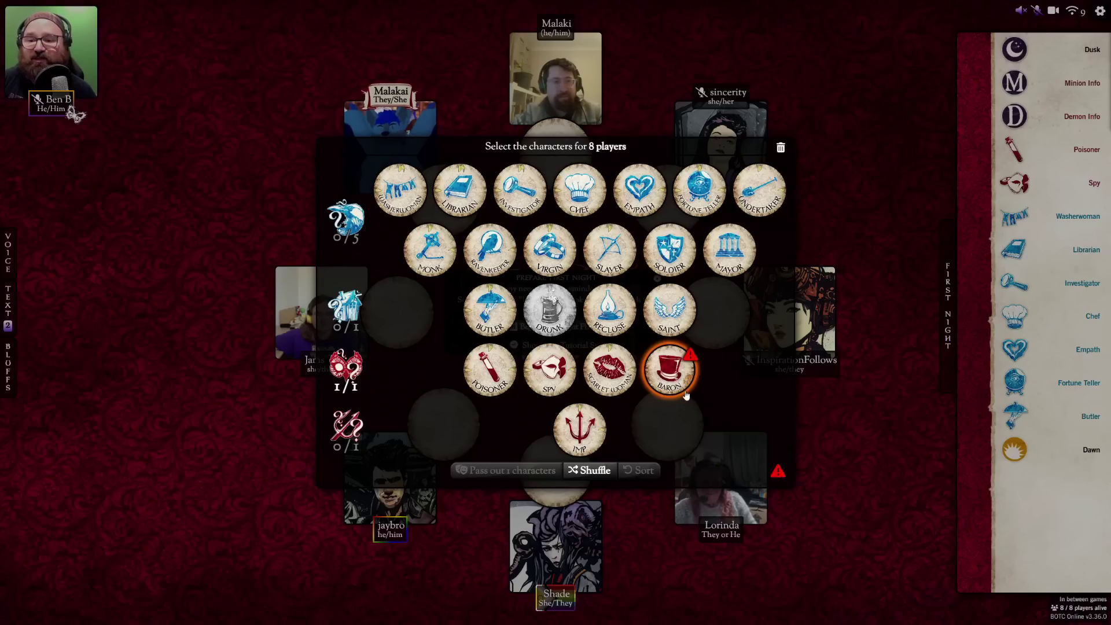
{"action": "left_click", "coordinate": [679, 377]}
{"action": "mouse_move", "coordinate": [568, 299]}
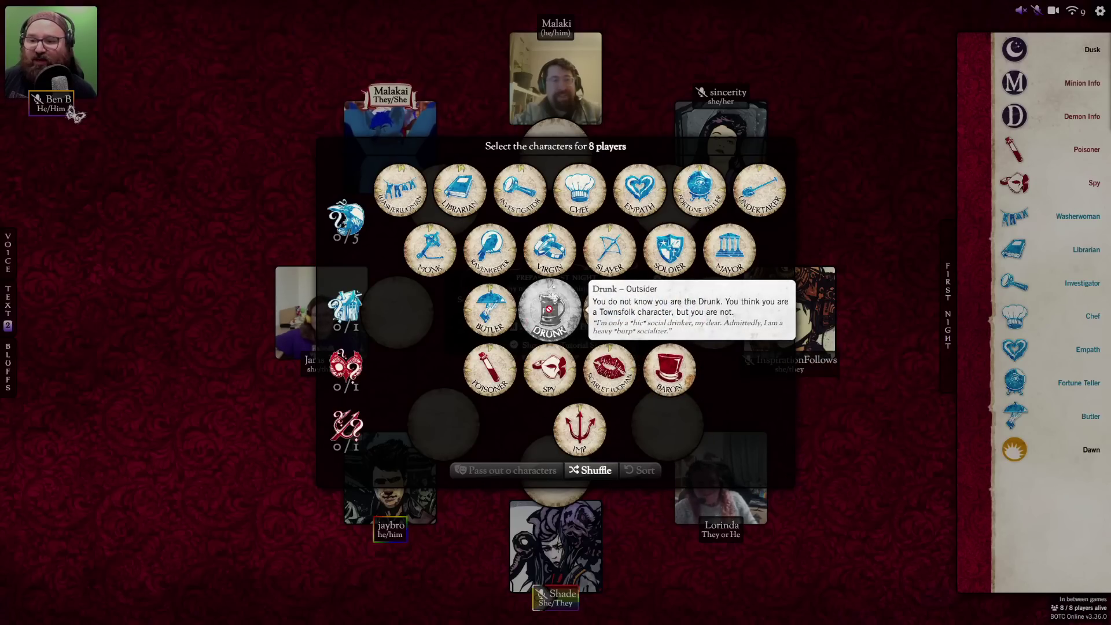
{"action": "mouse_move", "coordinate": [550, 366]}
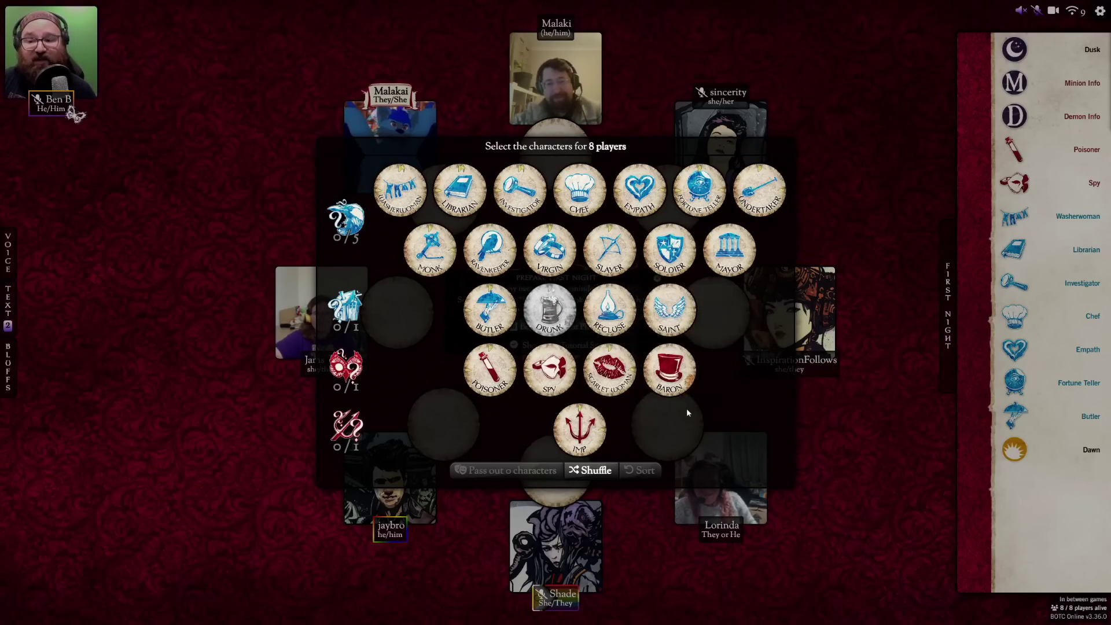
{"action": "left_click", "coordinate": [591, 470]}
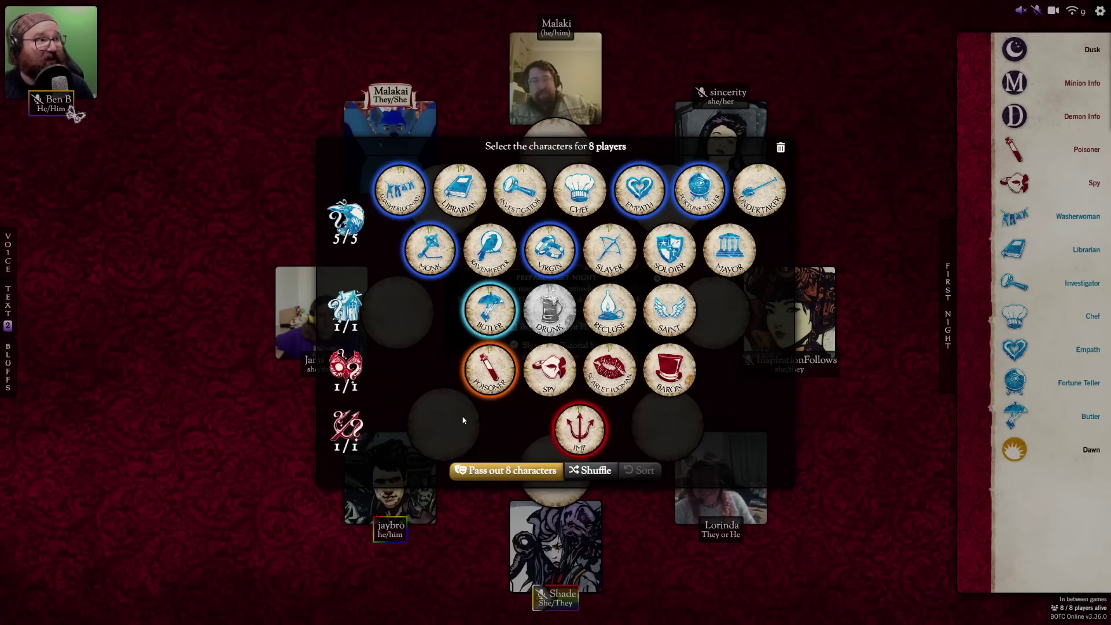
{"action": "left_click", "coordinate": [486, 472]}
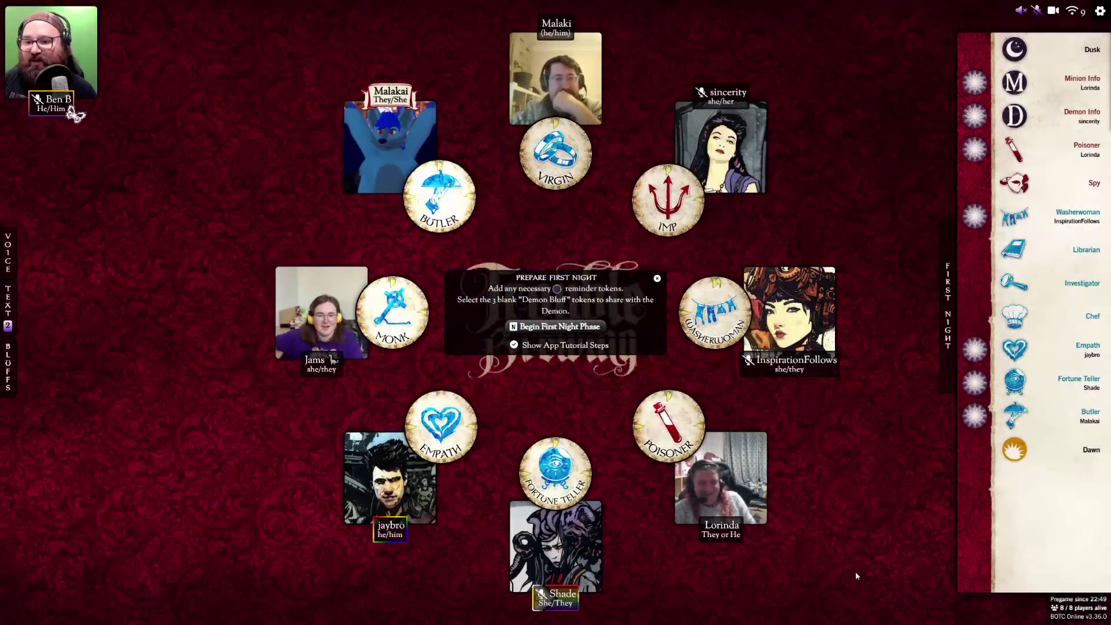
Dismiss the first-night tip and place a Townsfolk reminder beside the Monk
{"action": "left_click", "coordinate": [657, 279]}
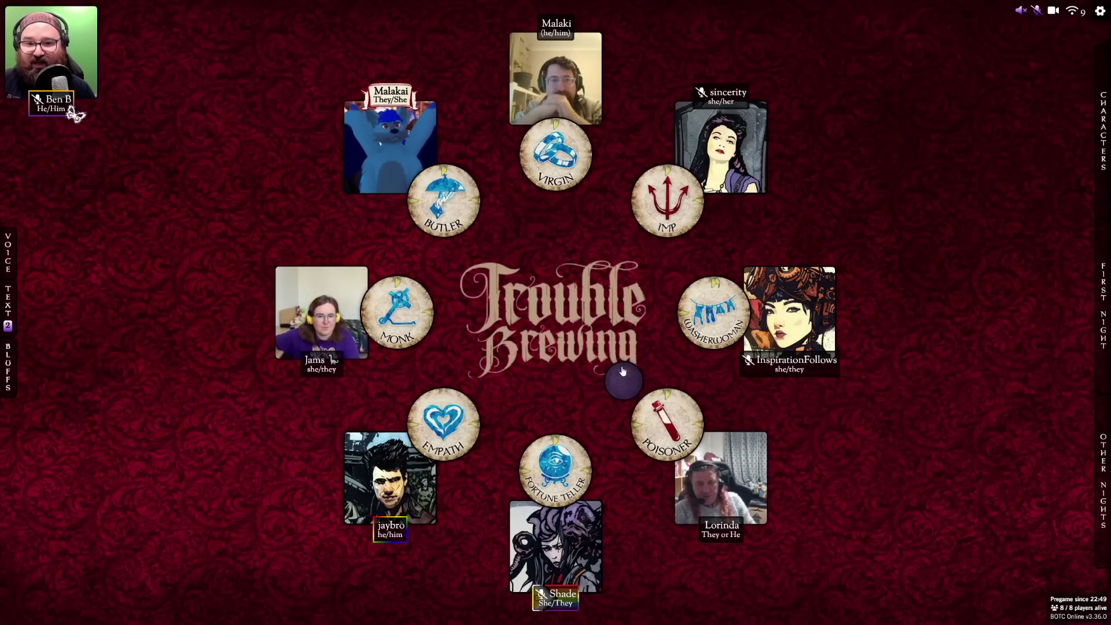
{"action": "mouse_move", "coordinate": [698, 322]}
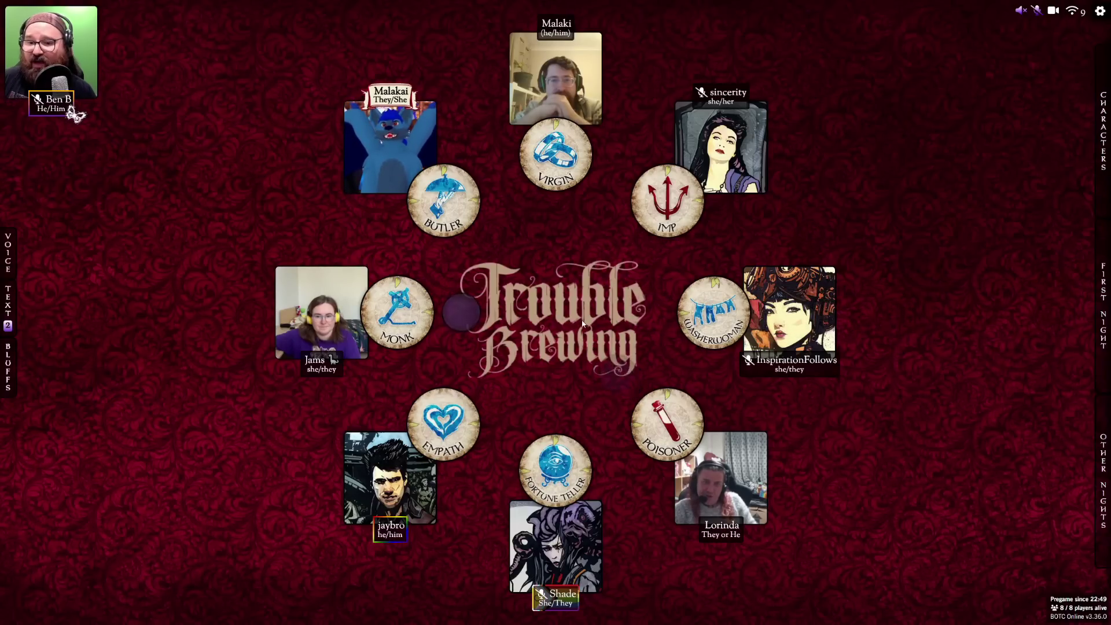
{"action": "left_click", "coordinate": [461, 316]}
{"action": "left_click", "coordinate": [474, 301]}
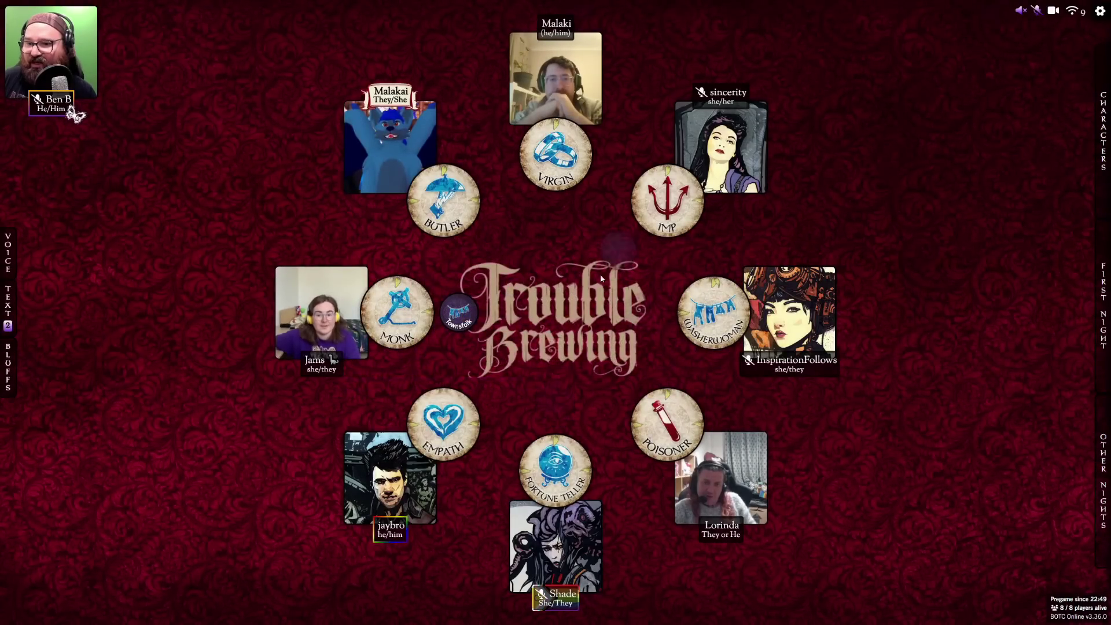
Place a Wrong reminder beside the Imp
{"action": "left_click", "coordinate": [618, 253]}
{"action": "left_click", "coordinate": [498, 284]}
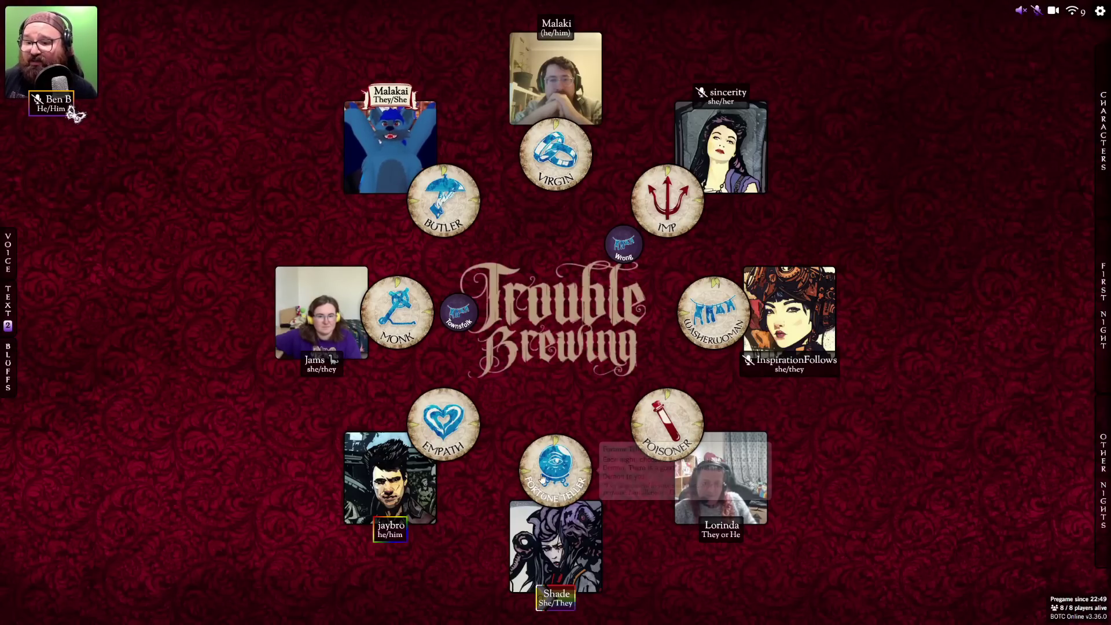
{"action": "left_click", "coordinate": [493, 389]}
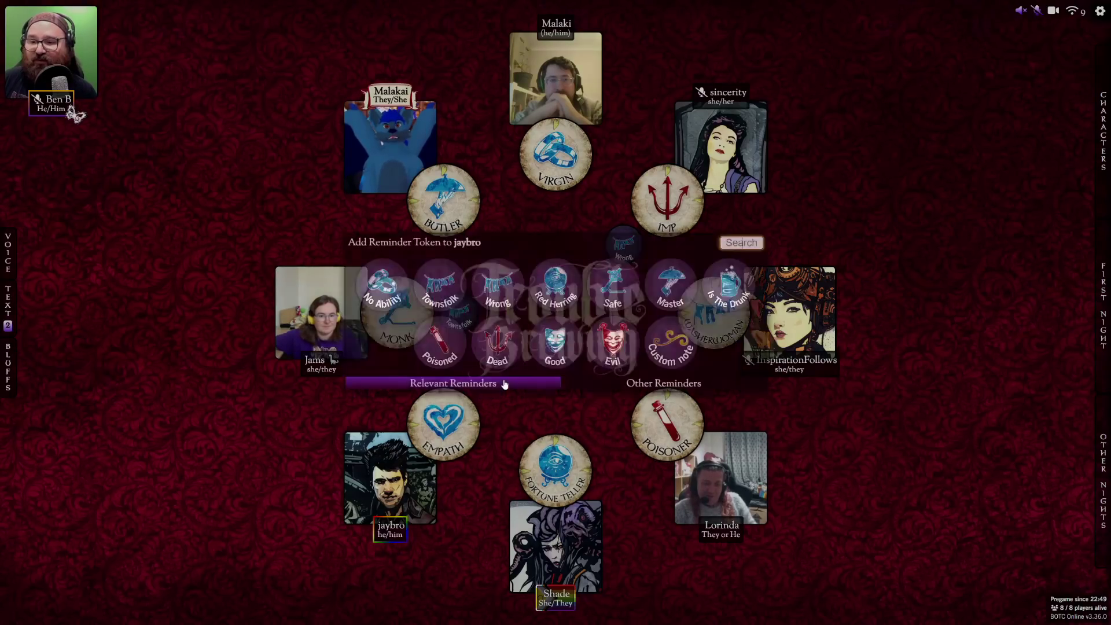
Put the Red Herring reminder on the Empath's player
{"action": "left_click", "coordinate": [555, 285]}
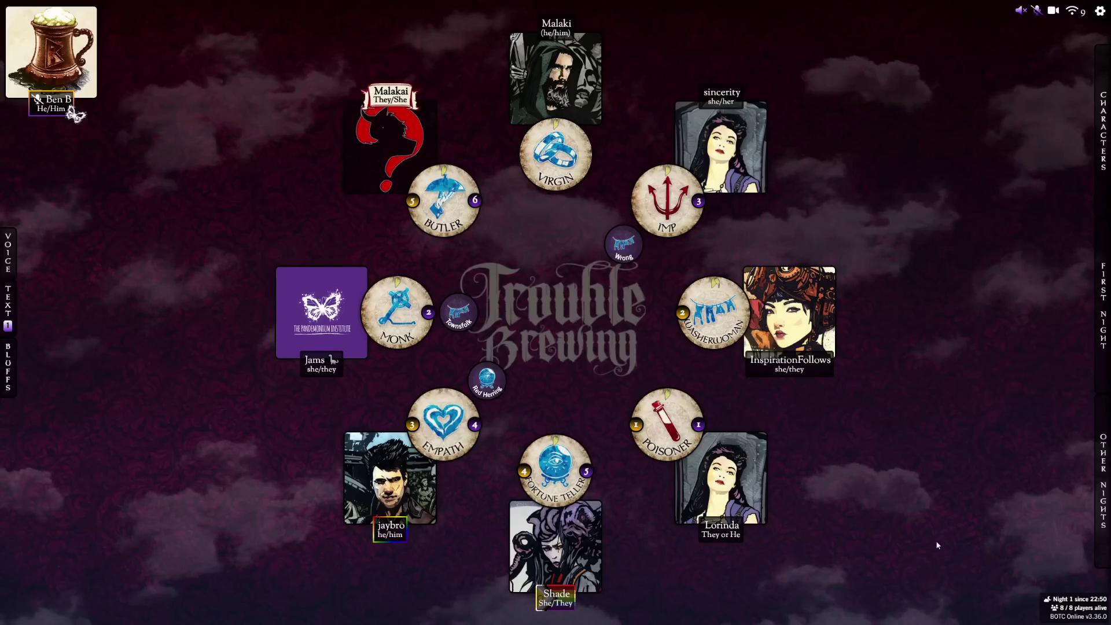
{"action": "left_click", "coordinate": [658, 451]}
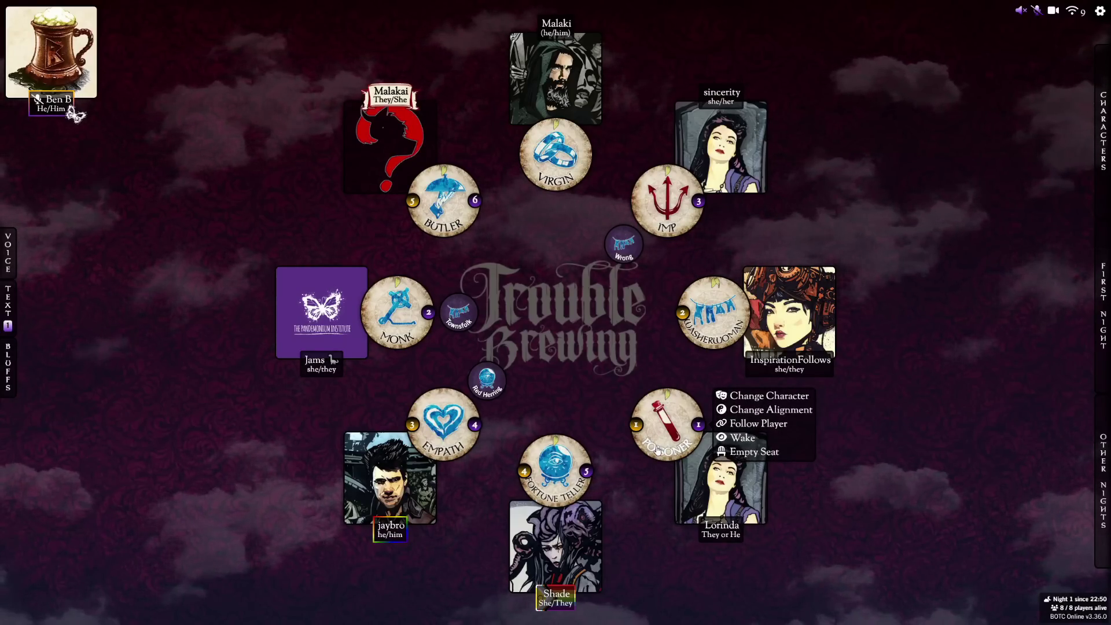
Wake the Poisoner and send them 'This is the Demon'
{"action": "left_click", "coordinate": [743, 438]}
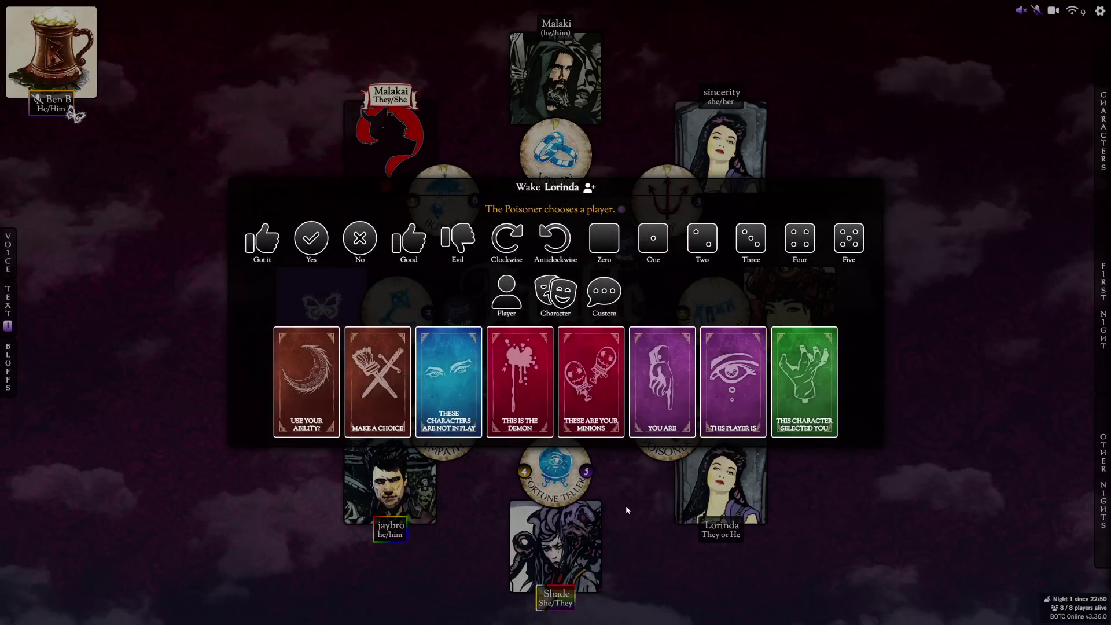
{"action": "left_click", "coordinate": [514, 381]}
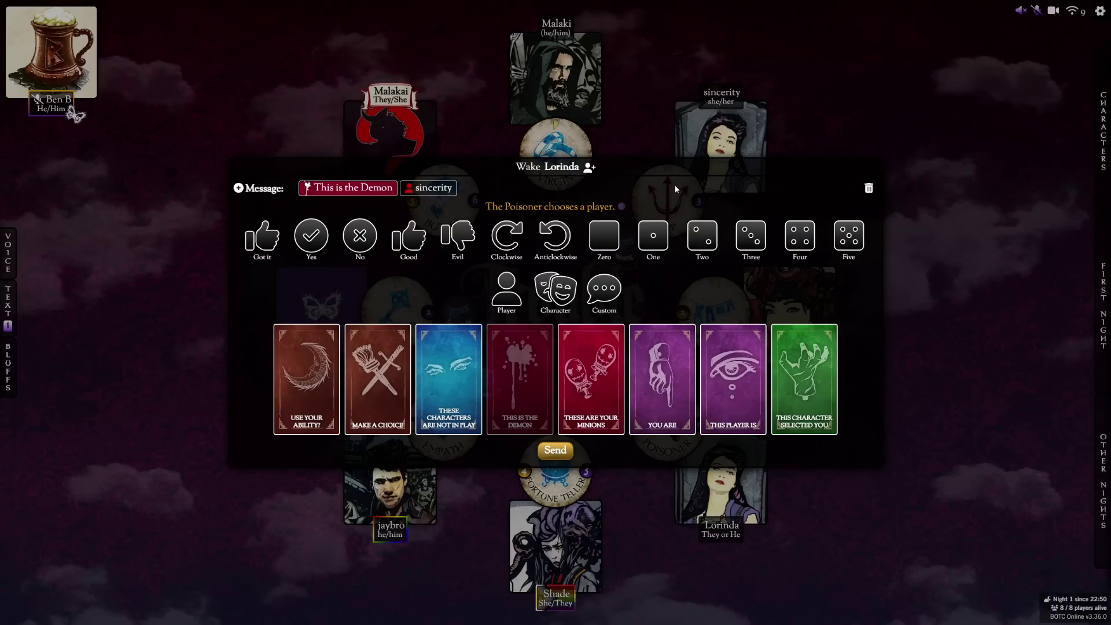
{"action": "left_click", "coordinate": [554, 453]}
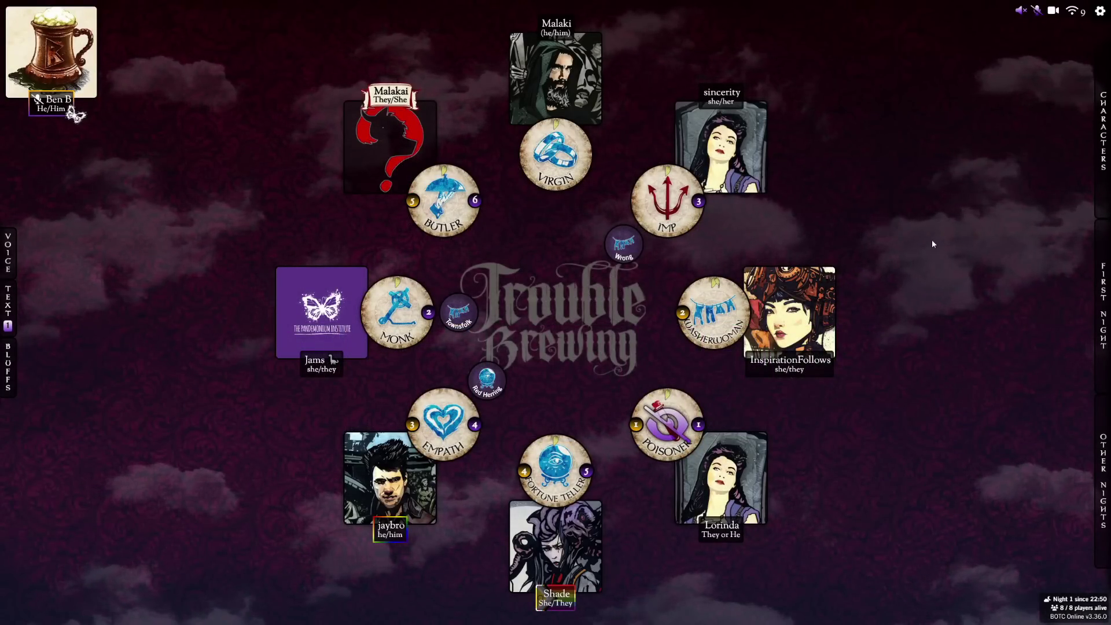
Wake the Imp and send 'These are your Minions' naming the Poisoner's player
{"action": "left_click", "coordinate": [716, 168]}
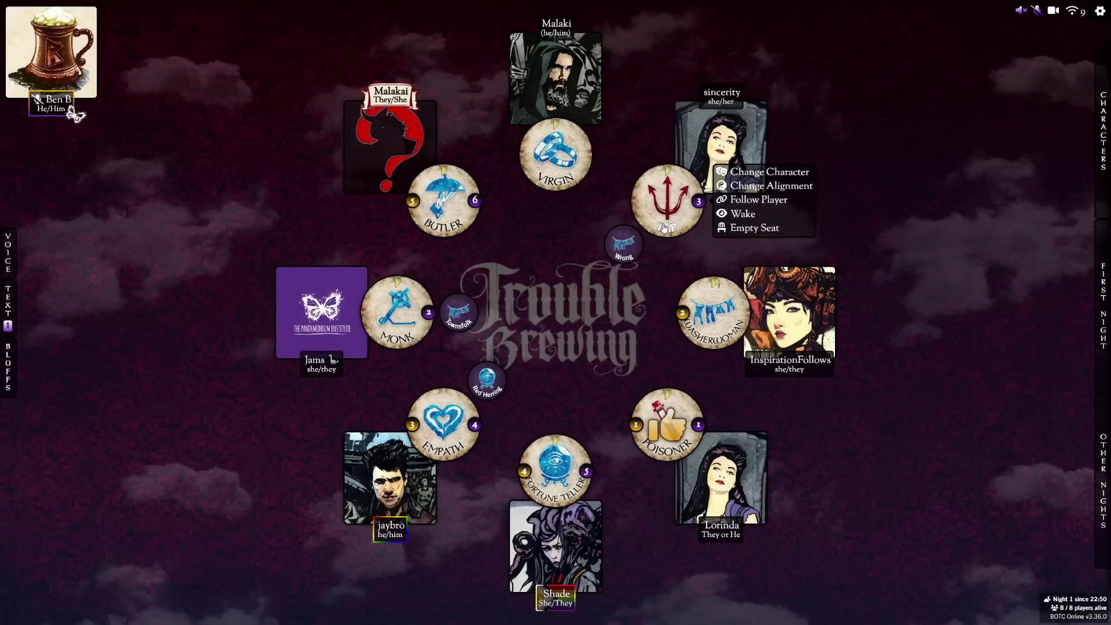
{"action": "left_click", "coordinate": [741, 213]}
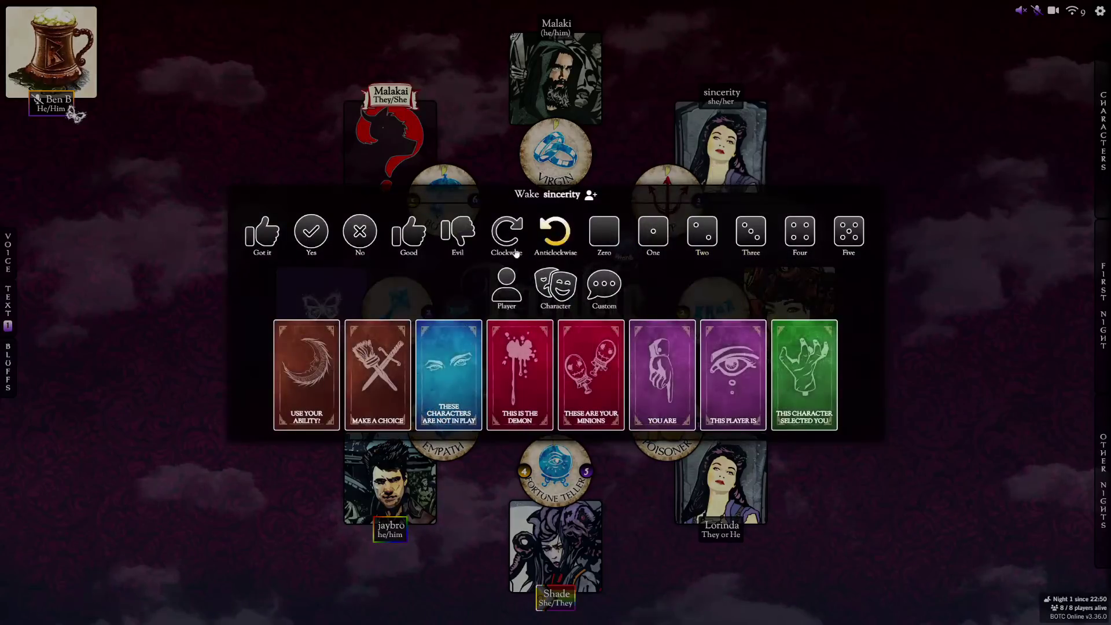
{"action": "left_click", "coordinate": [593, 382]}
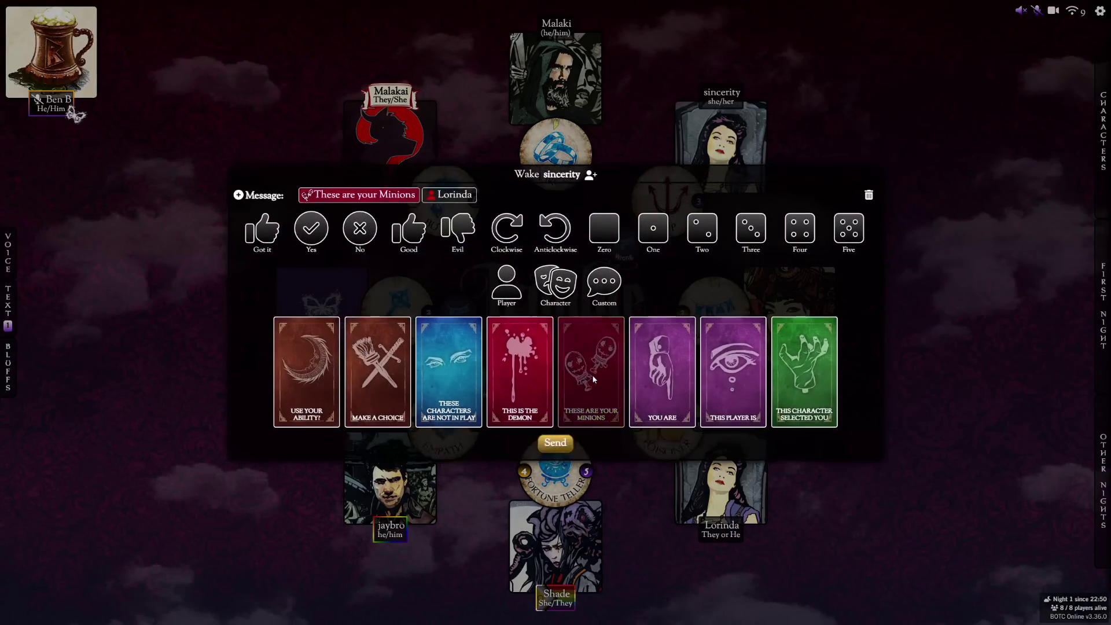
{"action": "left_click", "coordinate": [555, 444]}
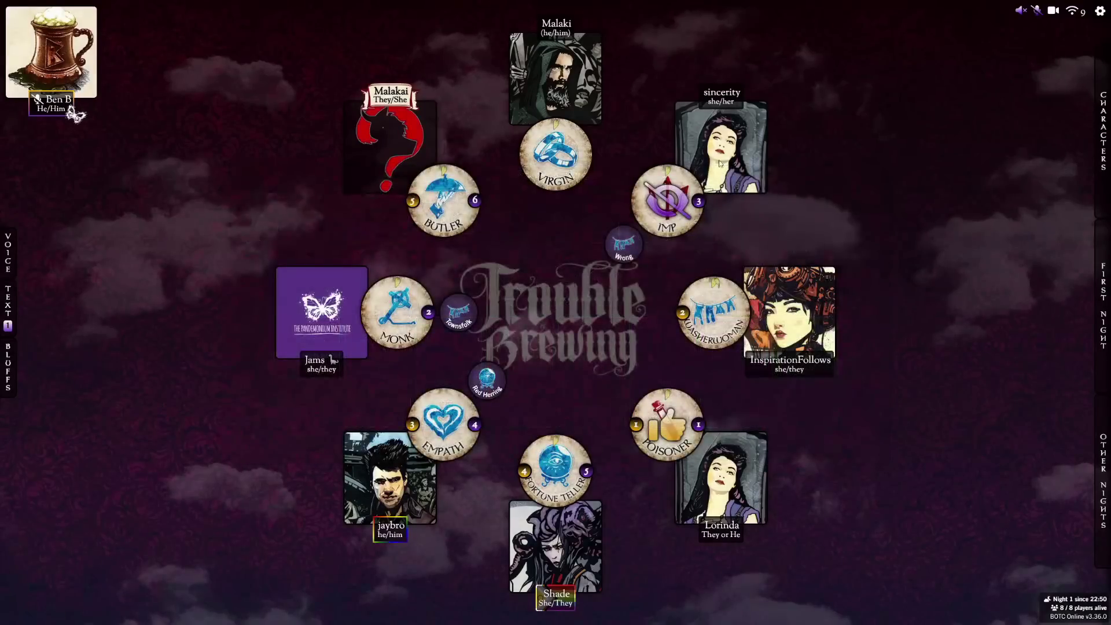
{"action": "left_click", "coordinate": [8, 368]}
Set the Demon bluffs to Chef, Saint and Undertaker
{"action": "left_click", "coordinate": [117, 382]}
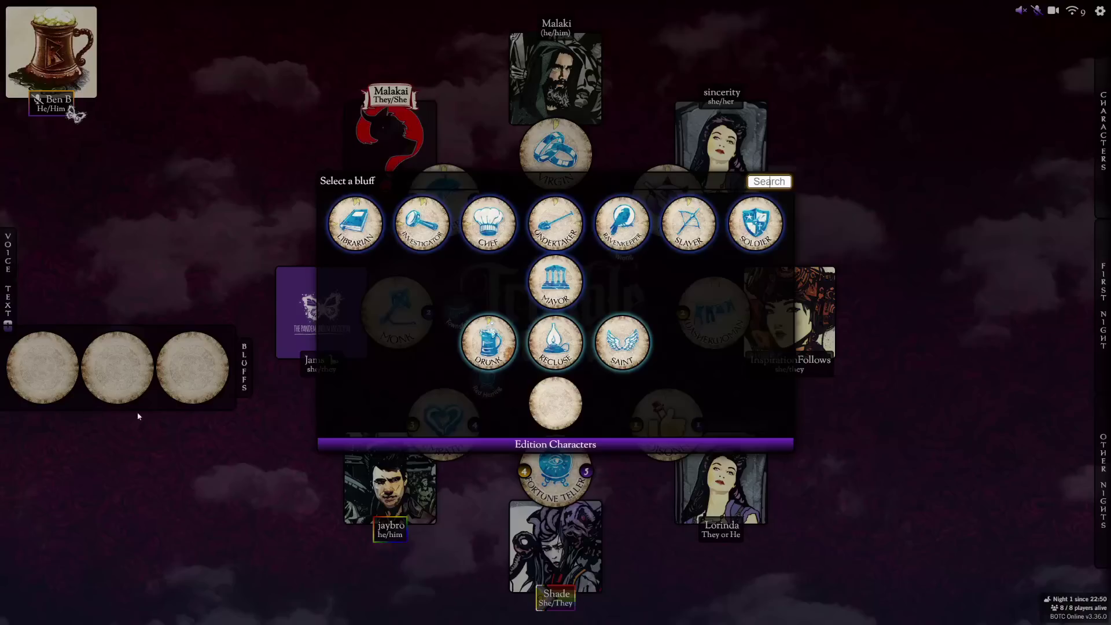
{"action": "left_click", "coordinate": [488, 224]}
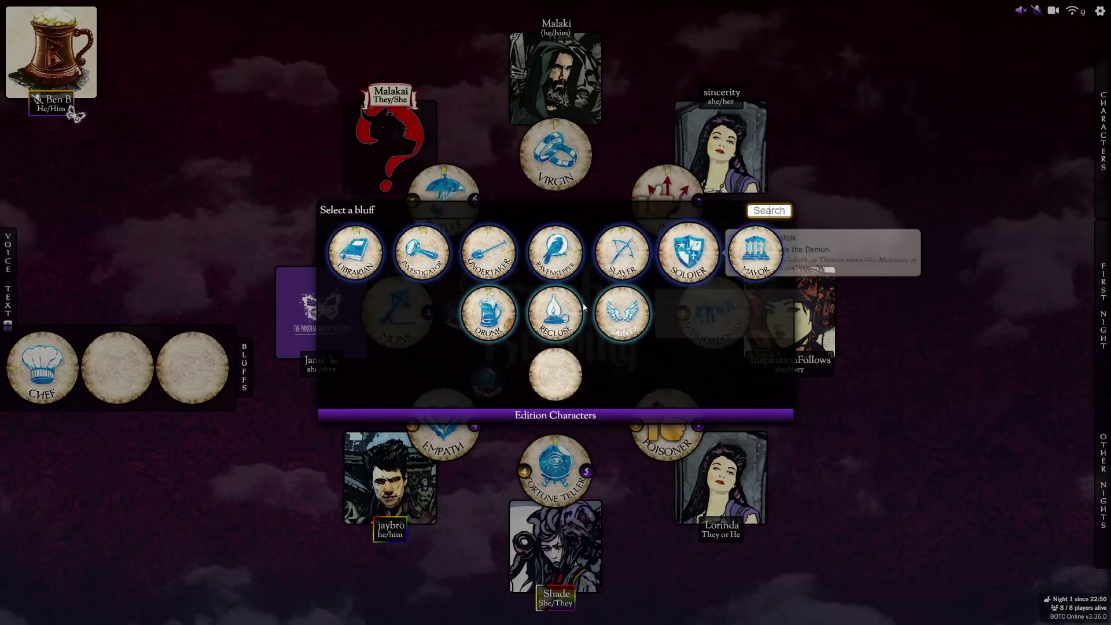
{"action": "left_click", "coordinate": [622, 315]}
{"action": "left_click", "coordinate": [192, 368]}
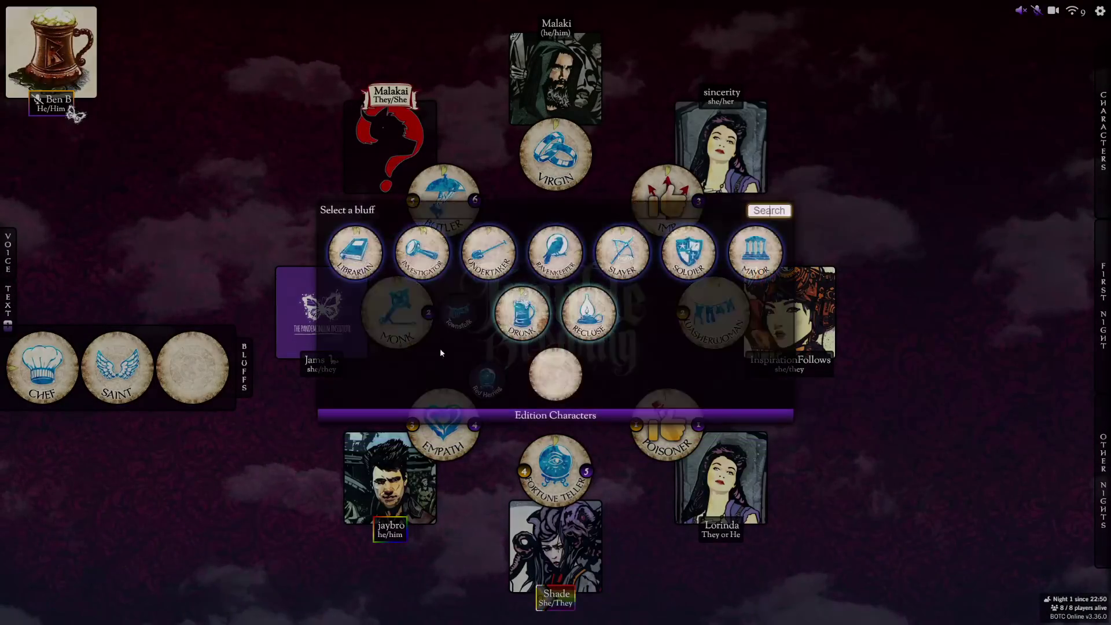
{"action": "left_click", "coordinate": [492, 249]}
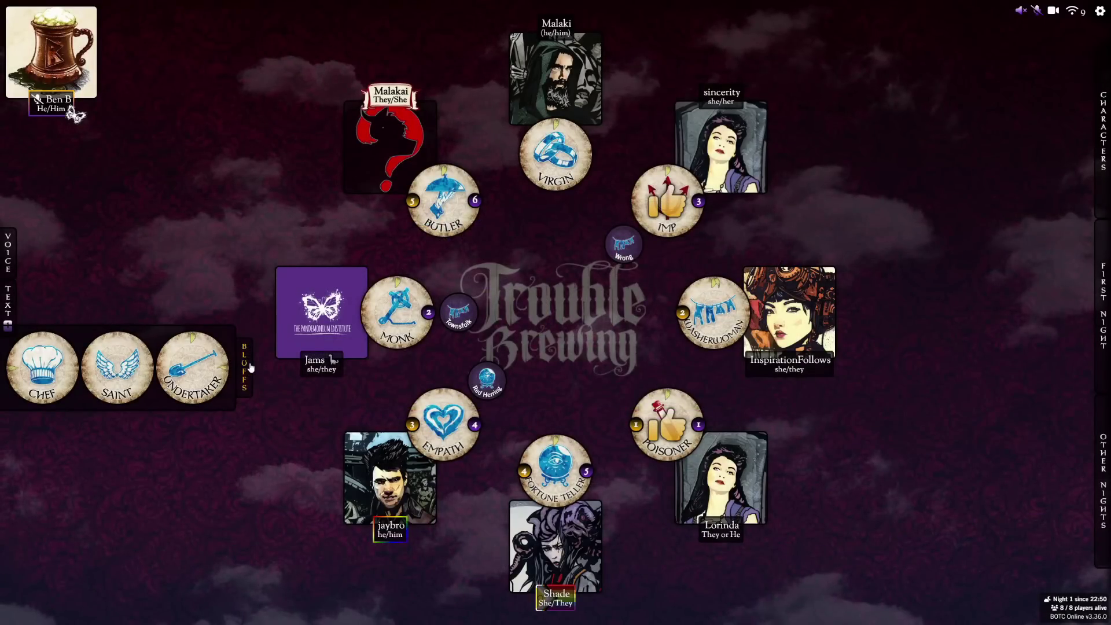
{"action": "left_click", "coordinate": [243, 363]}
Wake the Imp and queue the bluffs as 'These characters are not in play'
{"action": "left_click", "coordinate": [714, 227]}
{"action": "left_click", "coordinate": [734, 213]}
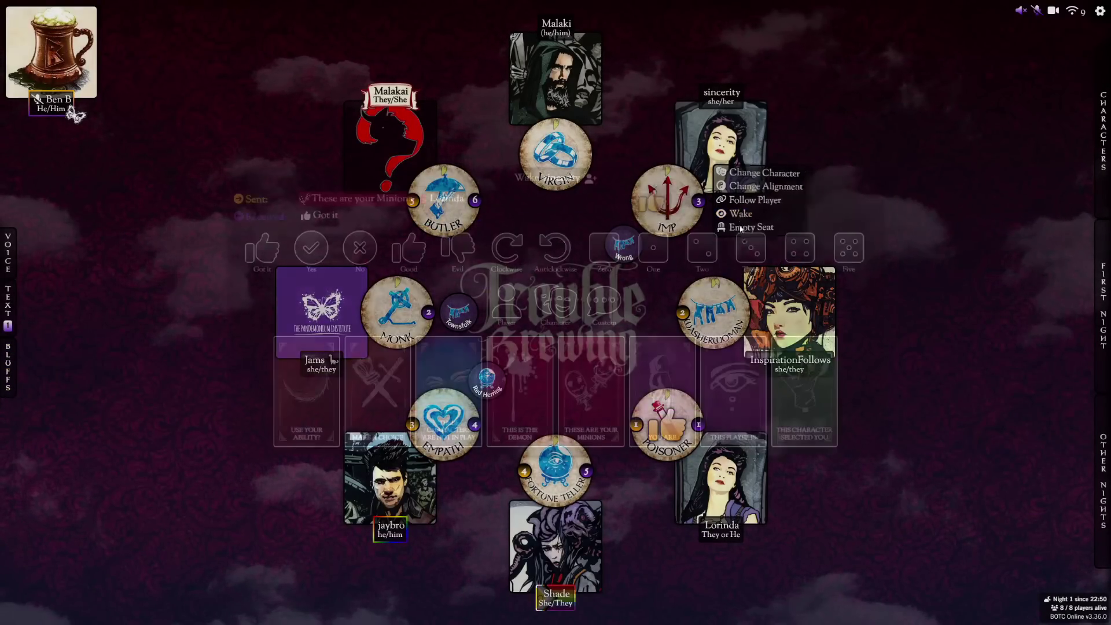
{"action": "left_click", "coordinate": [444, 409]}
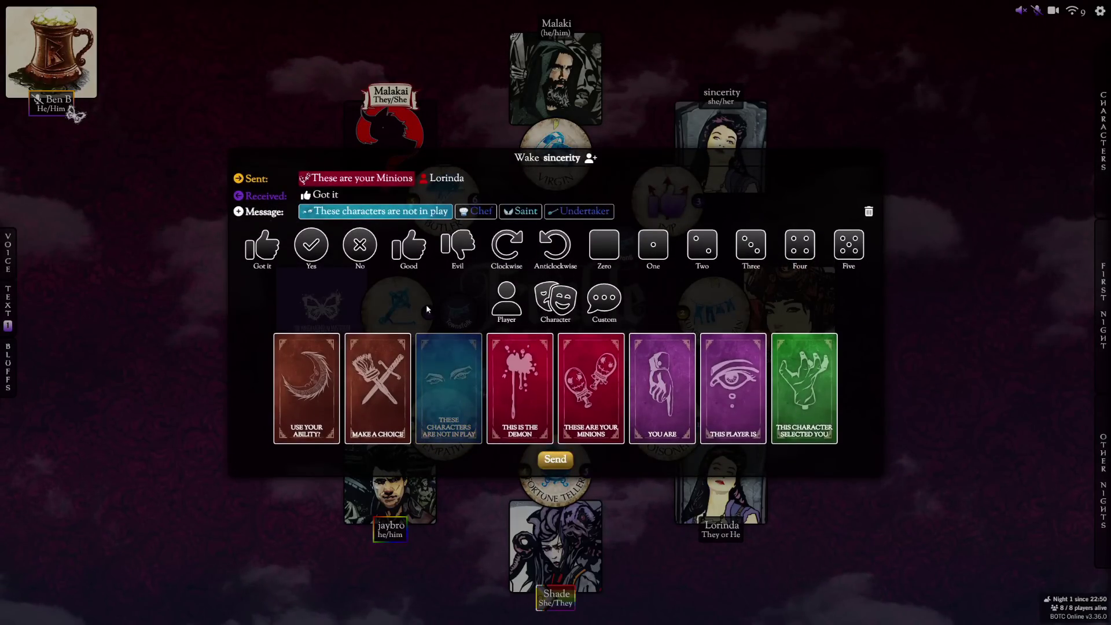